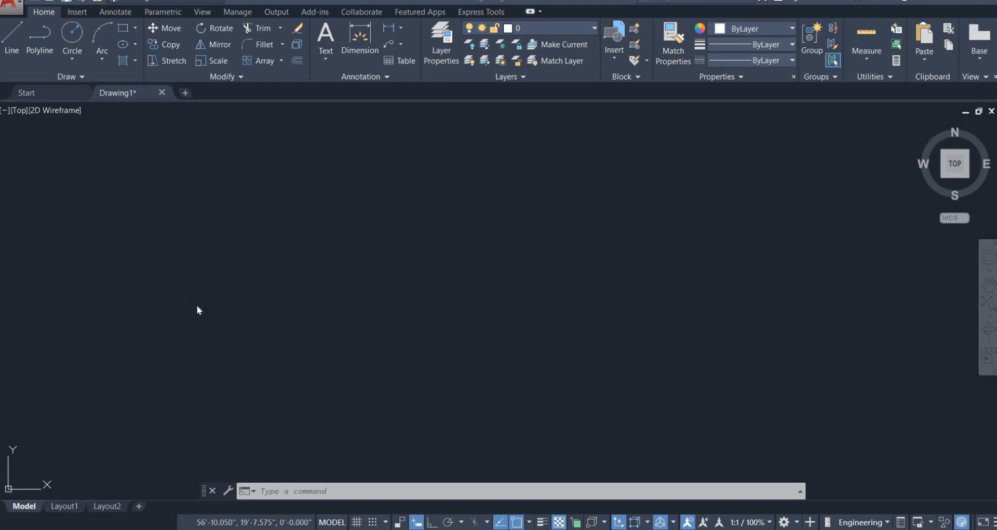
# - Draw a 20' horizontal line with Ortho mode turned on
pyautogui.write('l')
pyautogui.press('Return')
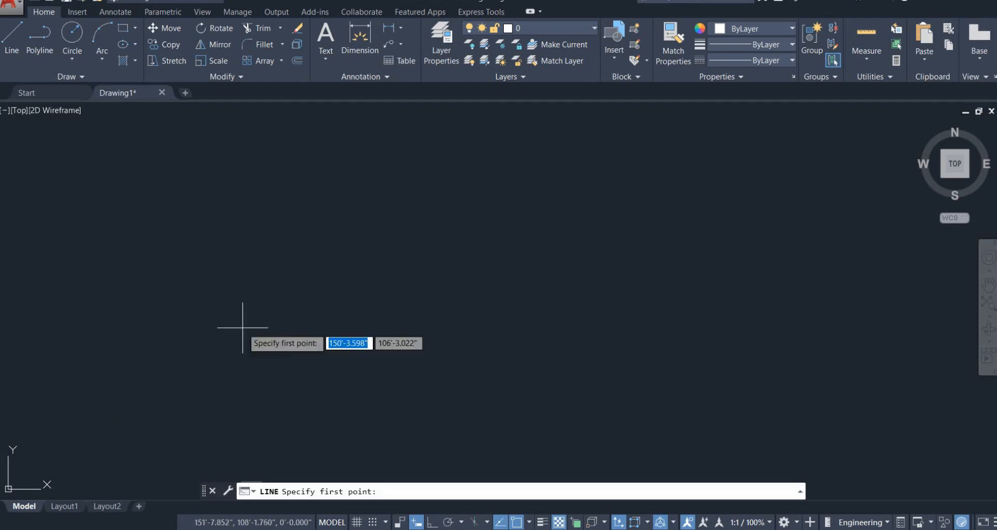
pyautogui.click(235, 293)
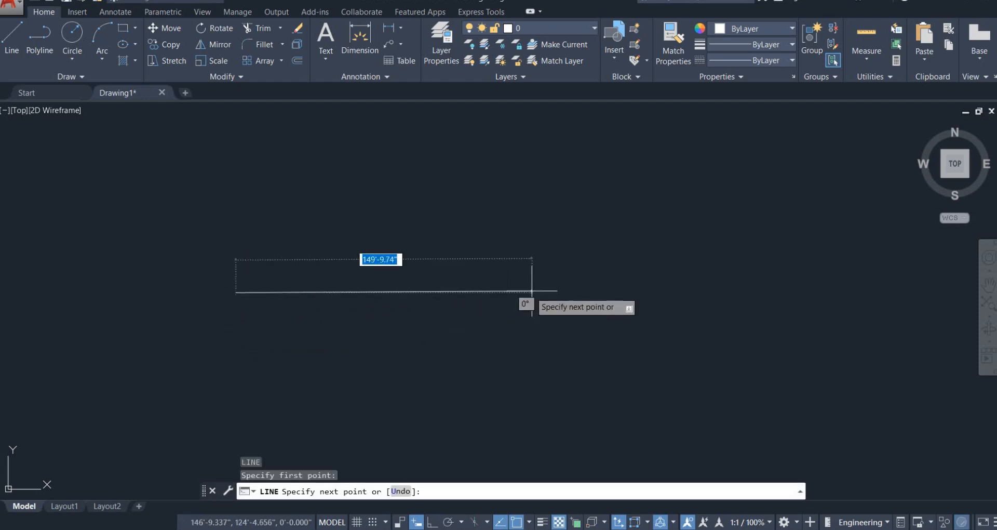
pyautogui.press('F8')
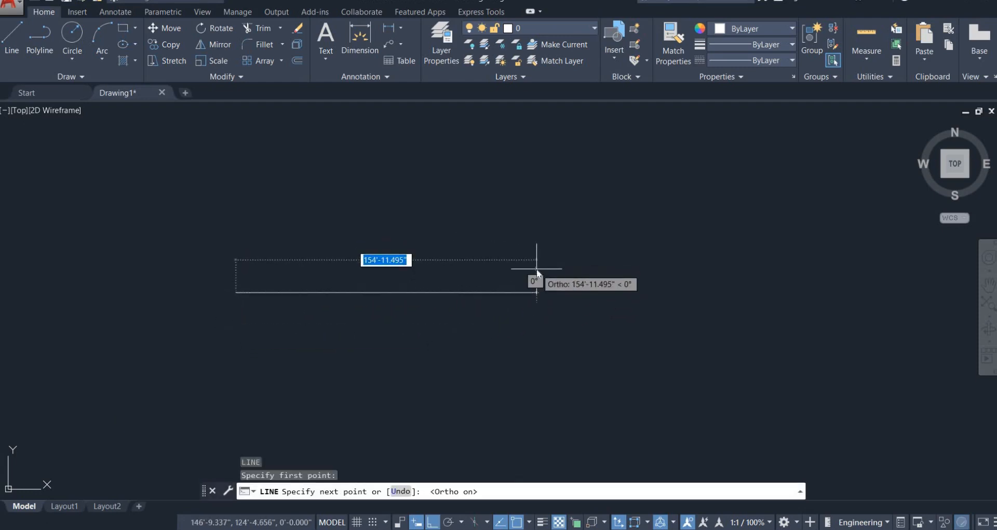
pyautogui.write("20'")
pyautogui.press('Return')
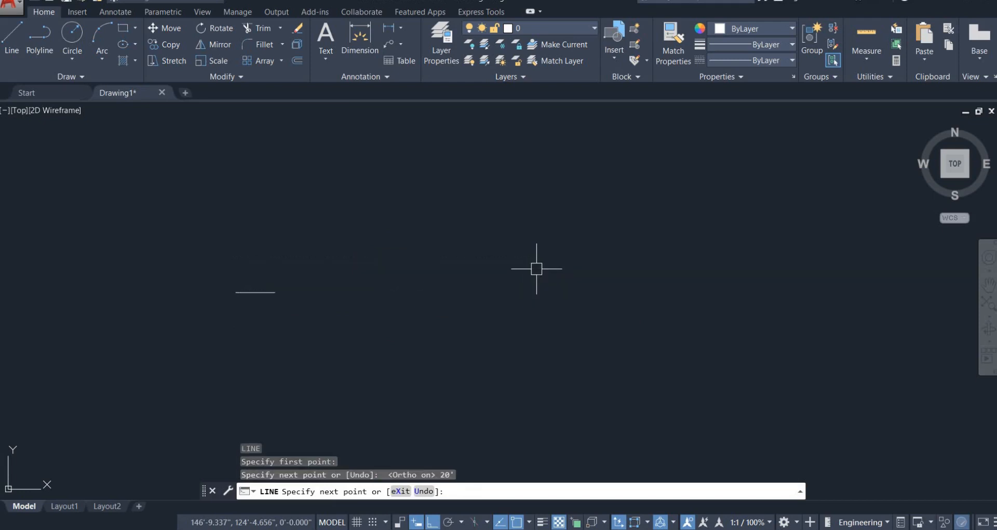
pyautogui.press('Escape')
# - Add a linear dimension between the line's two endpoints, placing it above the line with object snap on
pyautogui.scroll(8, 213, 296)
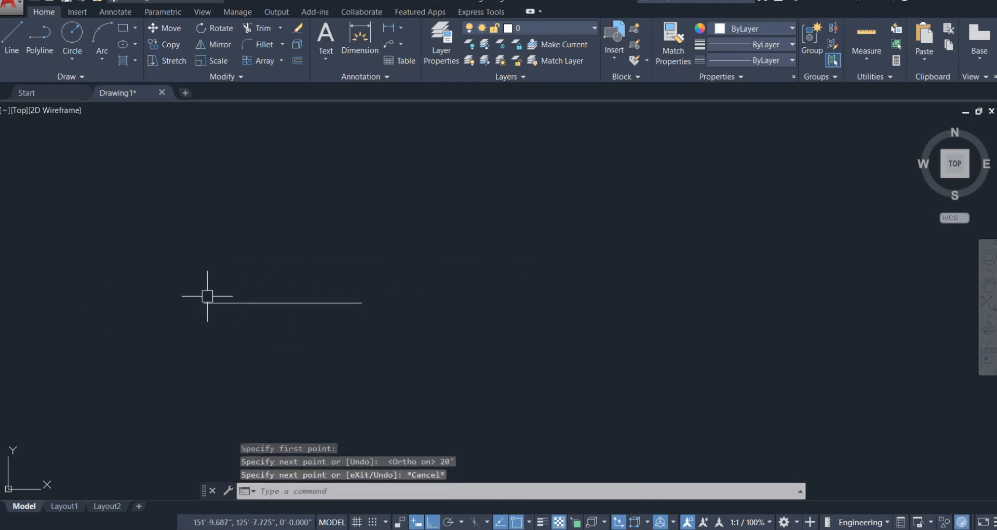
pyautogui.moveTo(377, 273); pyautogui.dragTo(351, 292, button='middle')
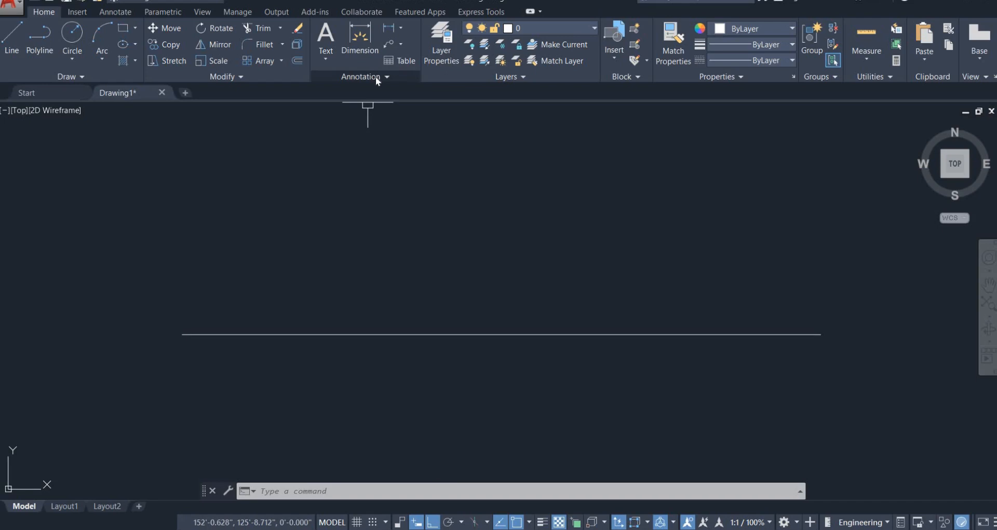
pyautogui.click(390, 27)
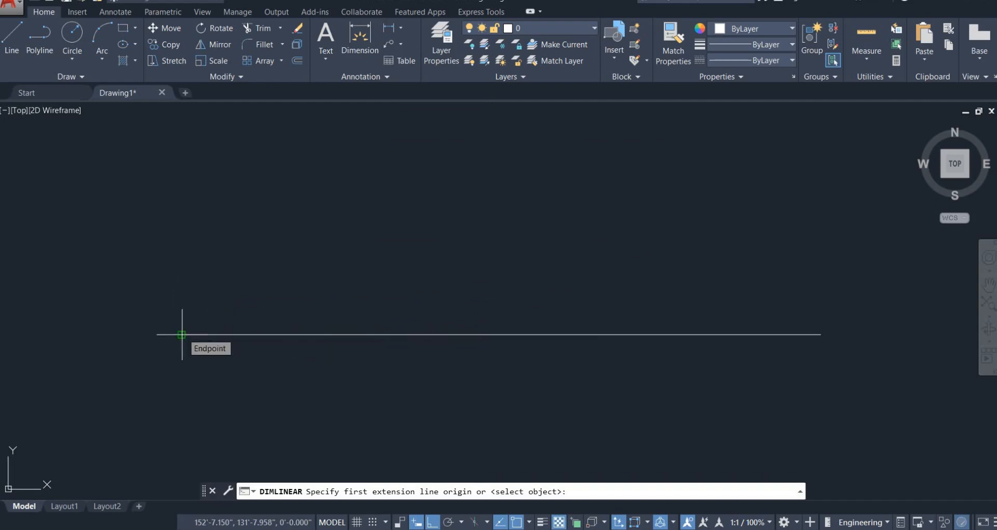
pyautogui.press('F3')
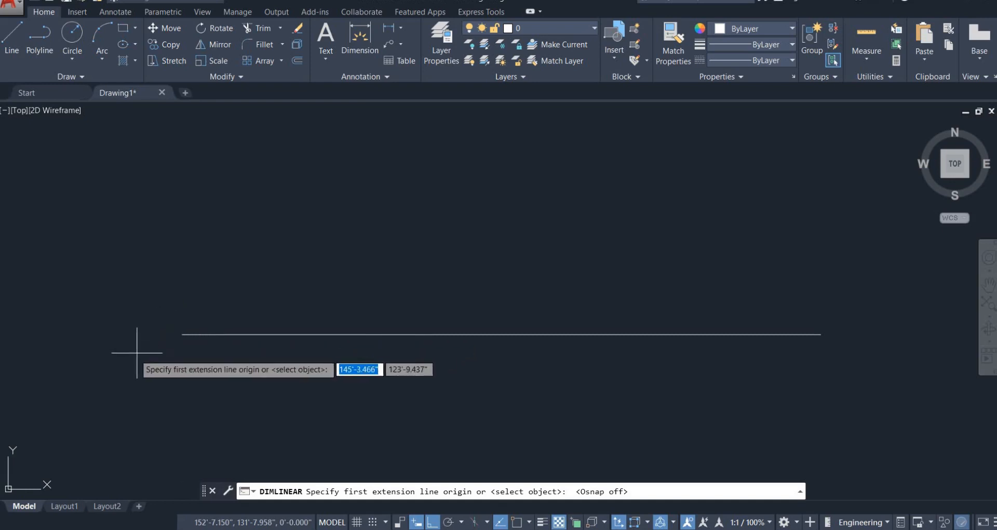
pyautogui.press('F3')
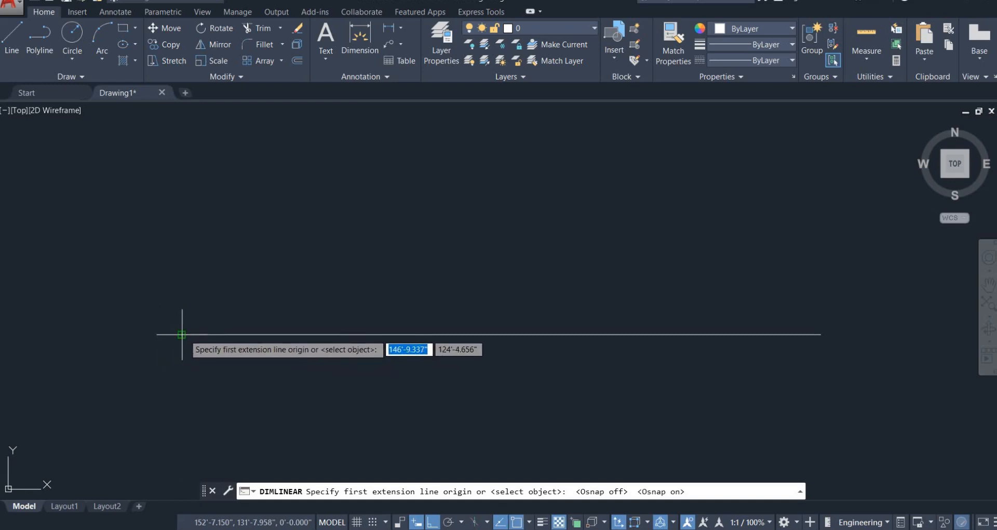
pyautogui.click(182, 334)
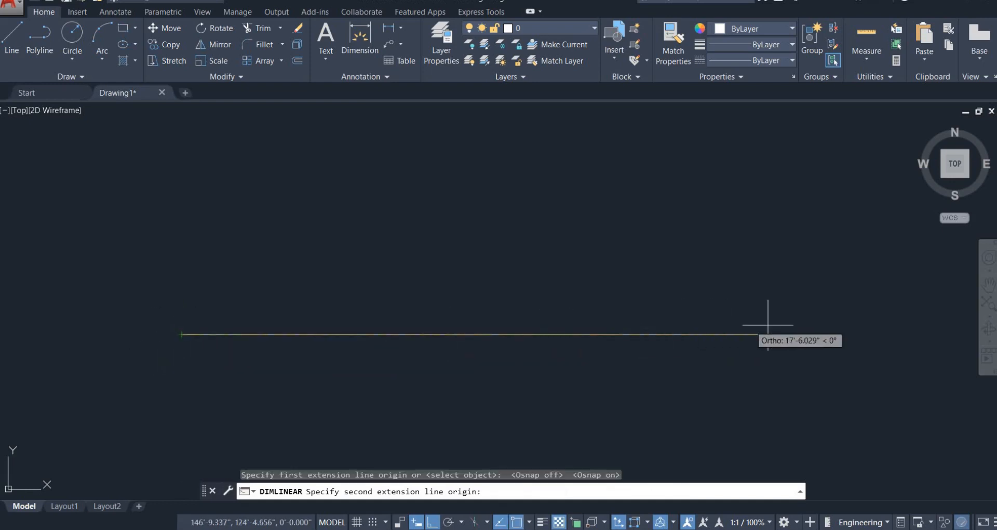
pyautogui.click(820, 334)
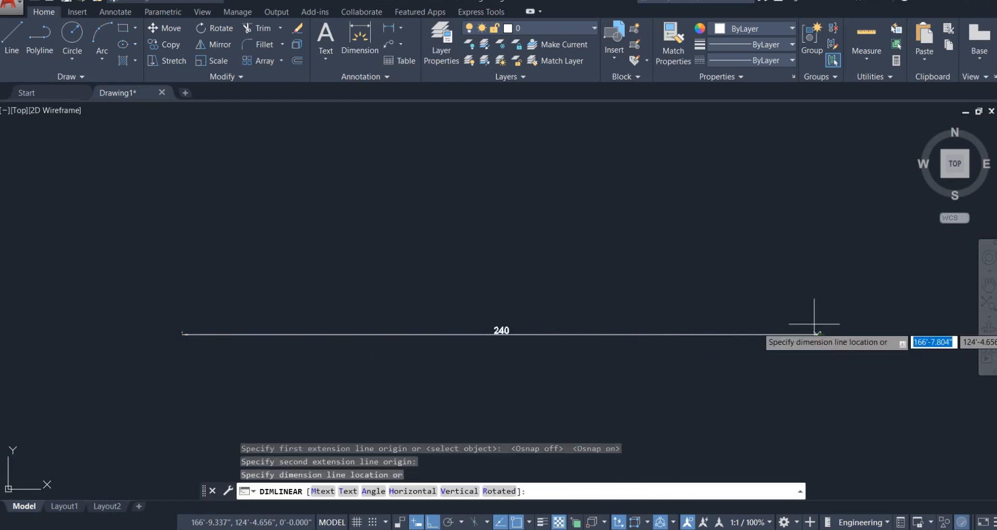
pyautogui.click(807, 257)
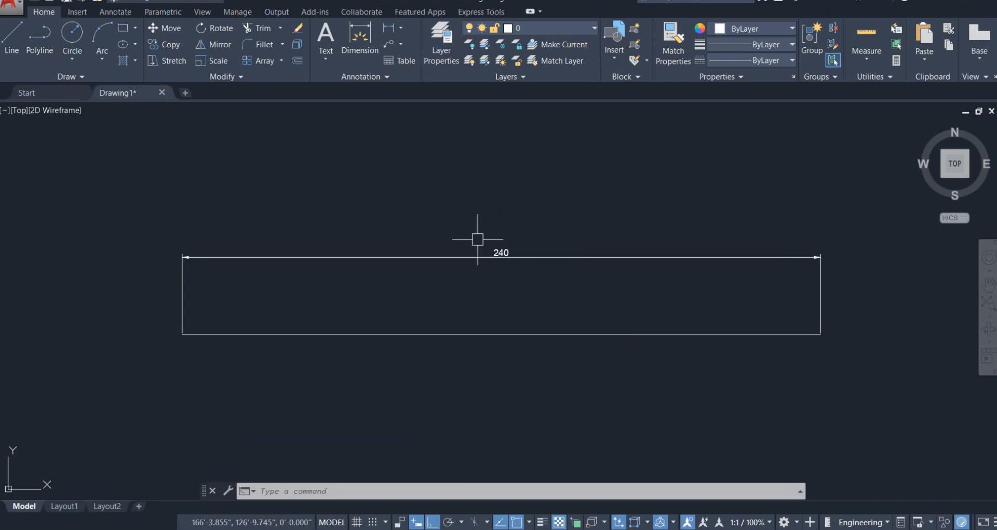
pyautogui.scroll(5, 182, 338)
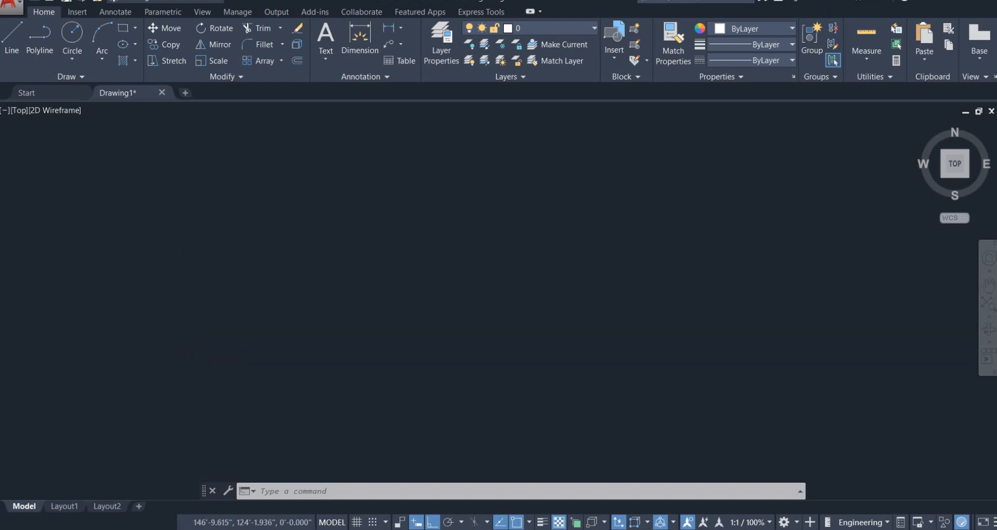
pyautogui.moveTo(170, 237); pyautogui.dragTo(176, 369, button='middle')
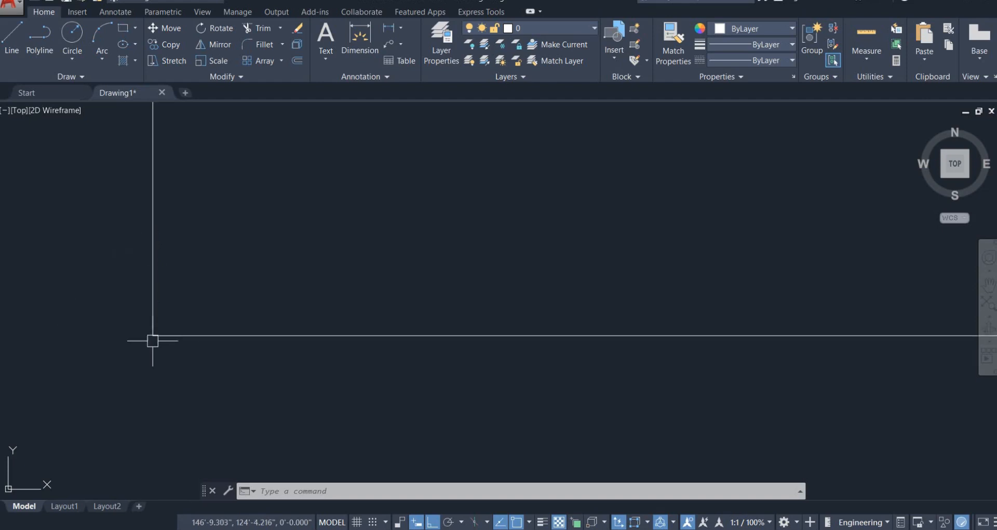
pyautogui.scroll(-5, 155, 339)
pyautogui.moveTo(463, 315); pyautogui.dragTo(438, 302, button='middle')
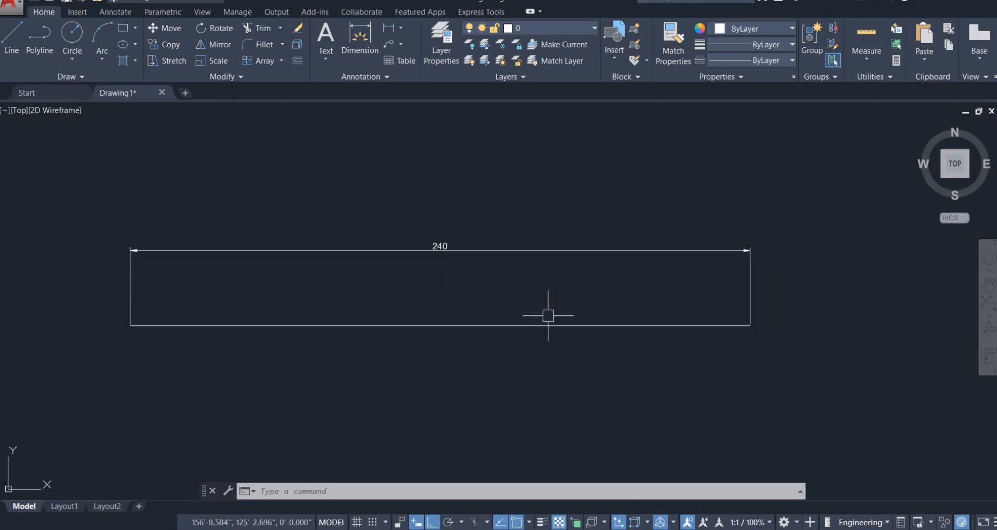
# - Create a new dimension style named Copy of ISO-25, starting from ISO-25 and used for all dimensions
pyautogui.write('D')
pyautogui.press('Return')
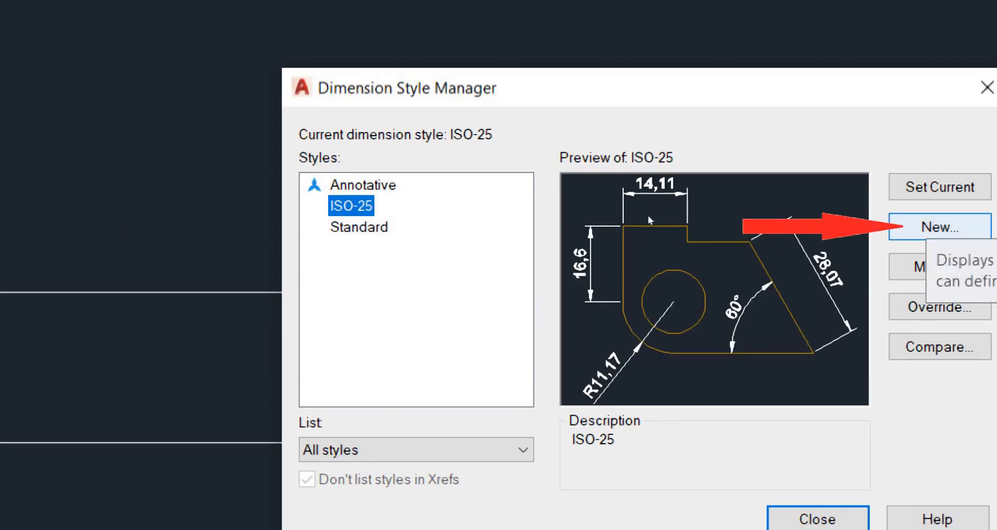
pyautogui.click(932, 227)
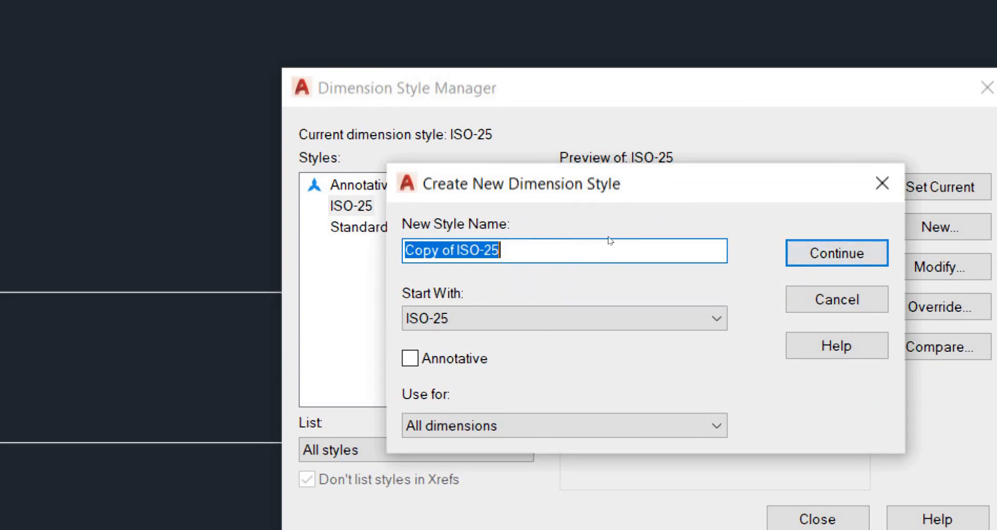
pyautogui.click(837, 253)
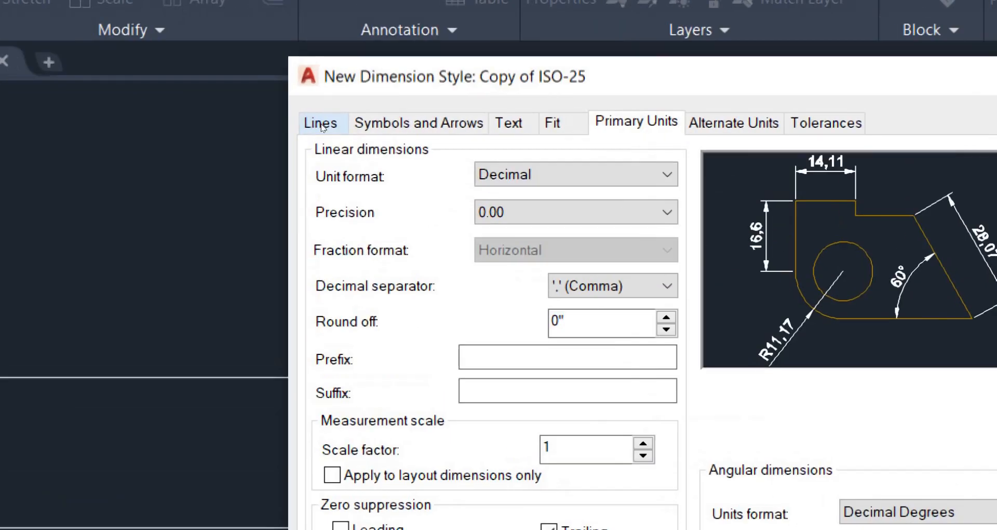
# - Set the dimension line color to Yellow in the new style
pyautogui.click(321, 123)
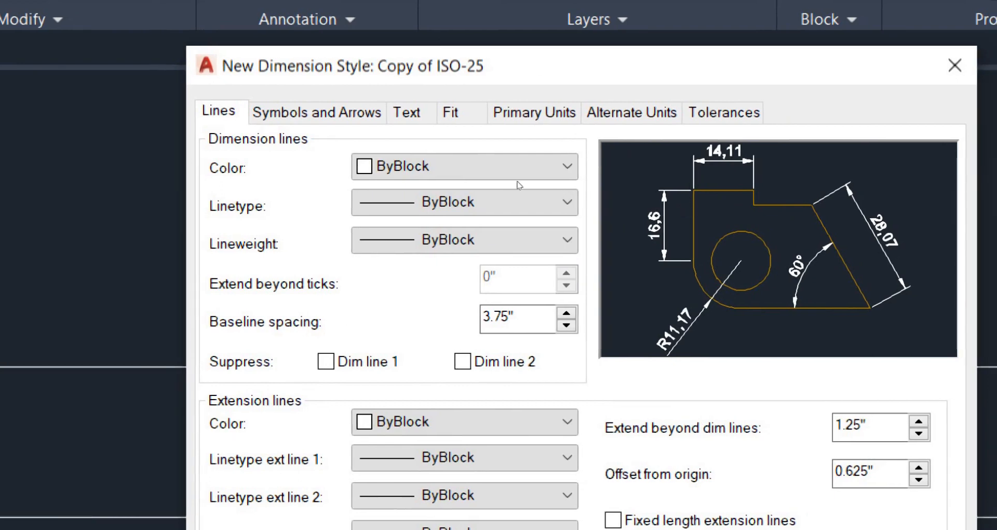
pyautogui.click(407, 153)
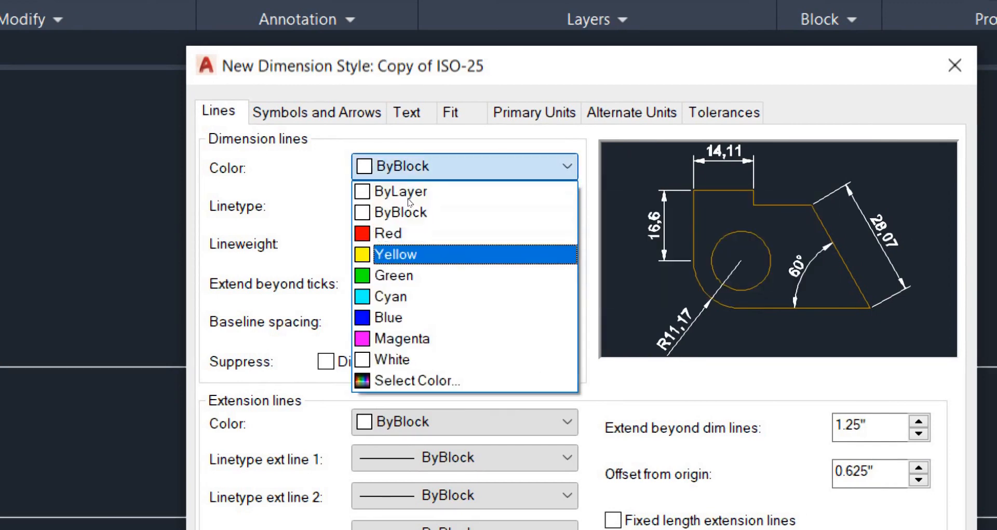
pyautogui.click(410, 251)
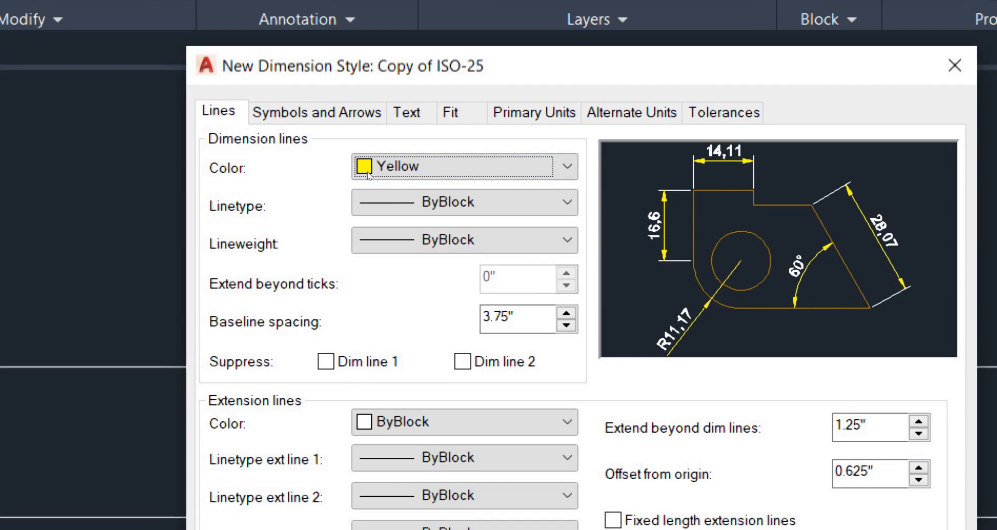
# - Look through the linetypes and lineweights available for dimension lines, leaving both at ByBlock
pyautogui.click(429, 192)
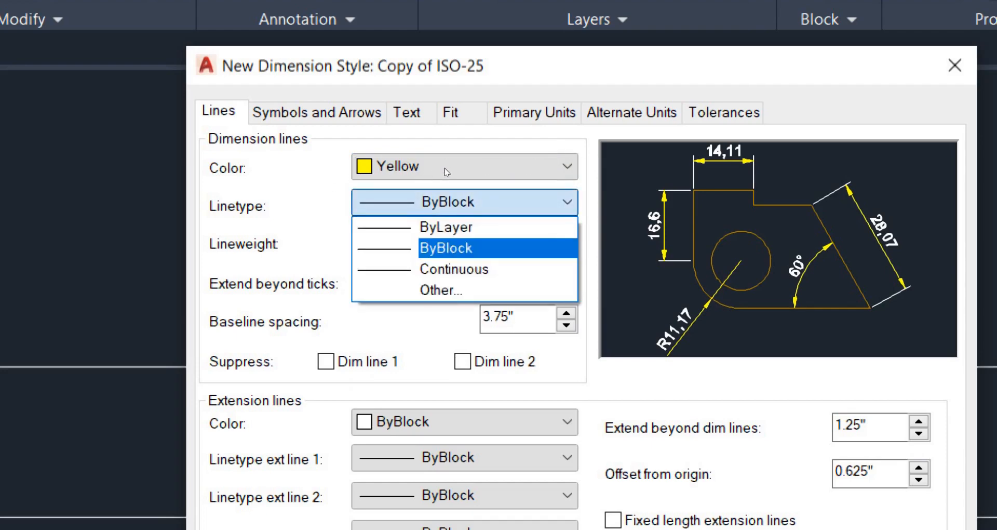
pyautogui.press('Down')
pyautogui.press('Down')
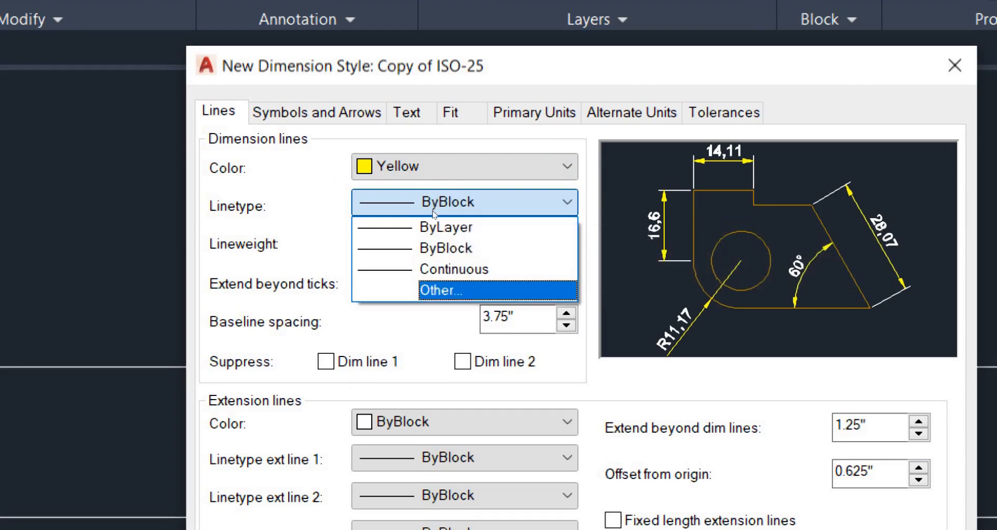
pyautogui.press('Up')
pyautogui.press('Up')
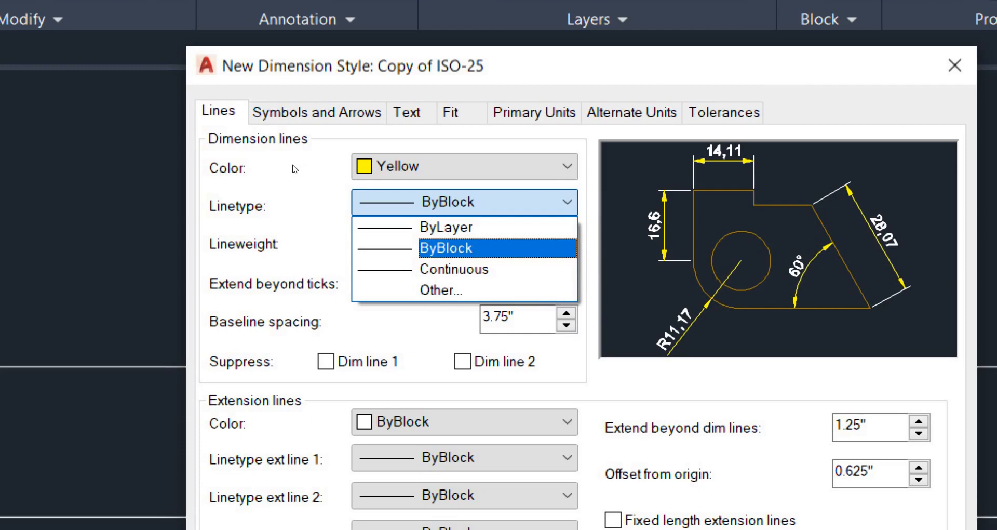
pyautogui.press('Return')
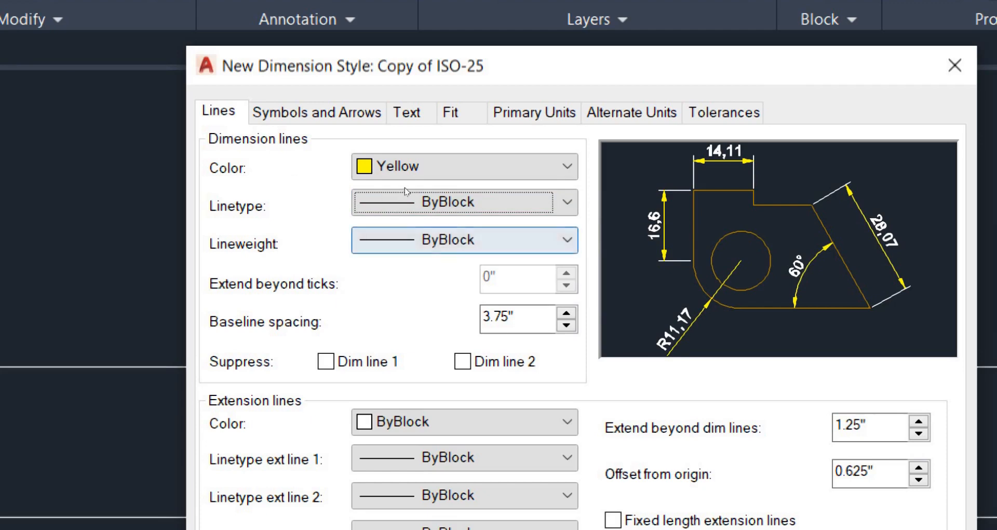
pyautogui.click(406, 239)
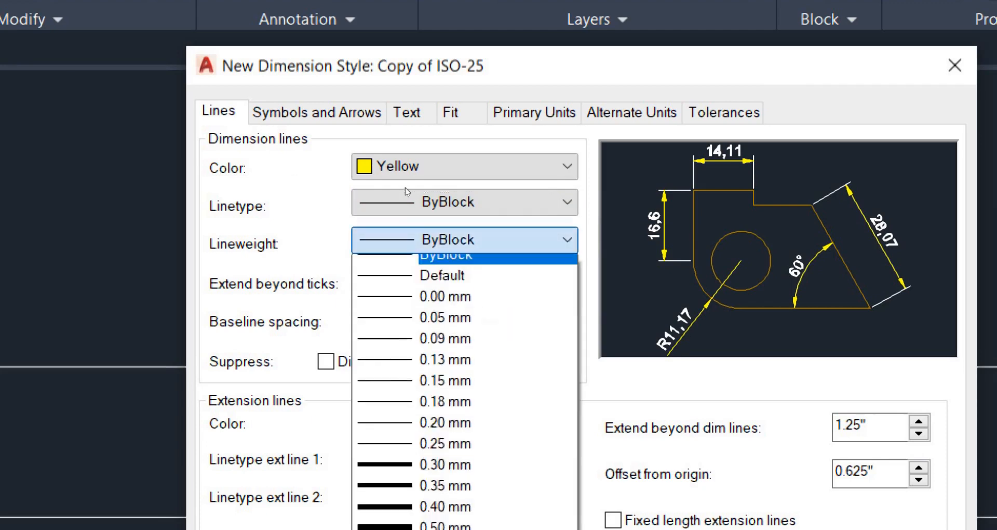
pyautogui.click(284, 172)
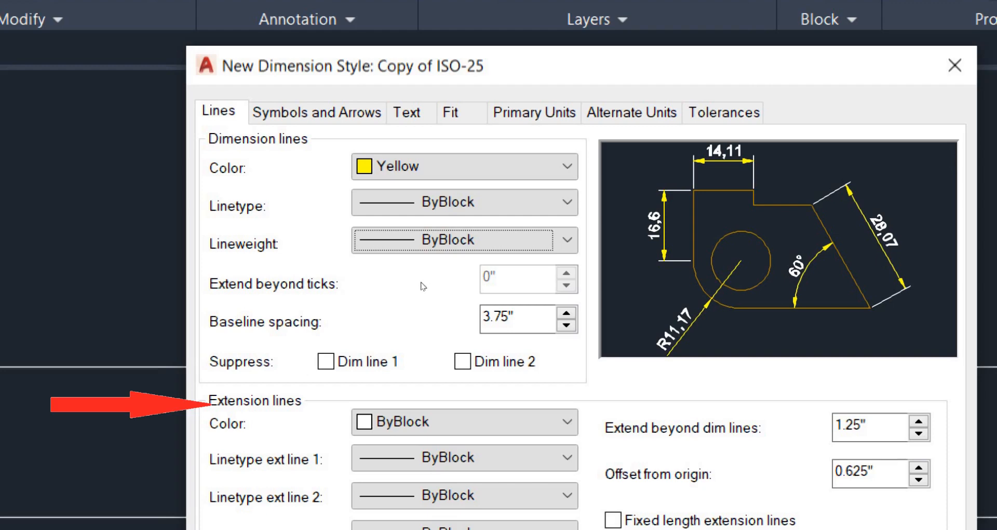
# - Try Red as the extension line color and return it to ByBlock
pyautogui.click(431, 421)
pyautogui.press('Down')
pyautogui.press('Down')
pyautogui.press('Return')
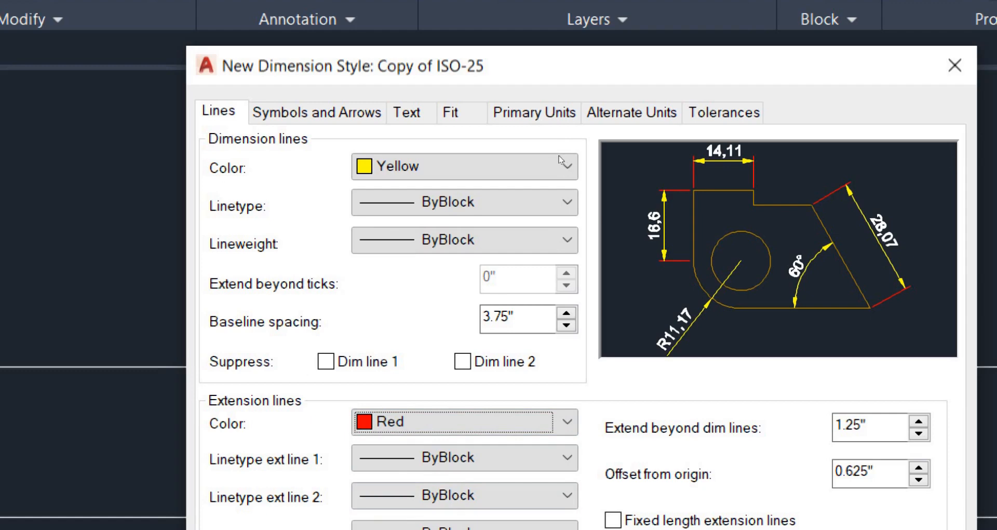
pyautogui.hotkey('alt', 'Down')
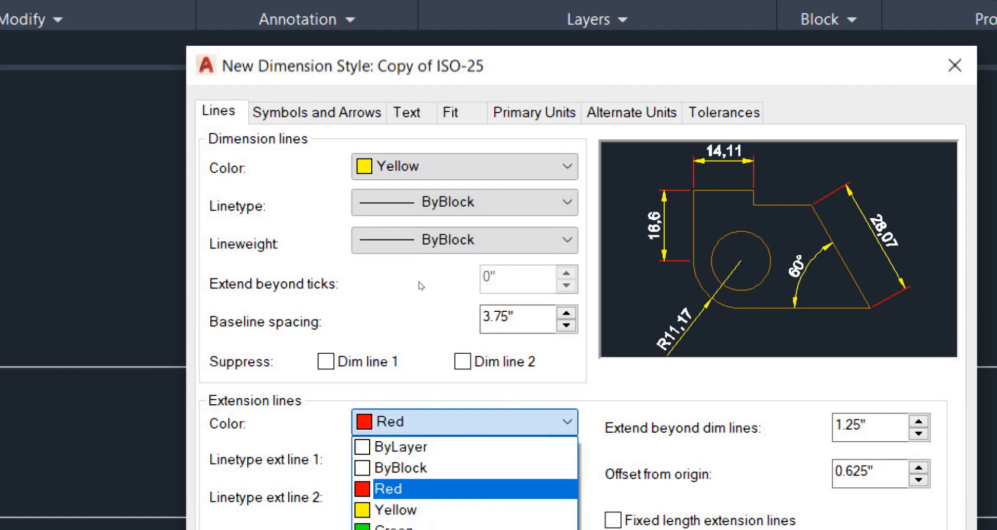
pyautogui.press('Down')
pyautogui.press('Return')
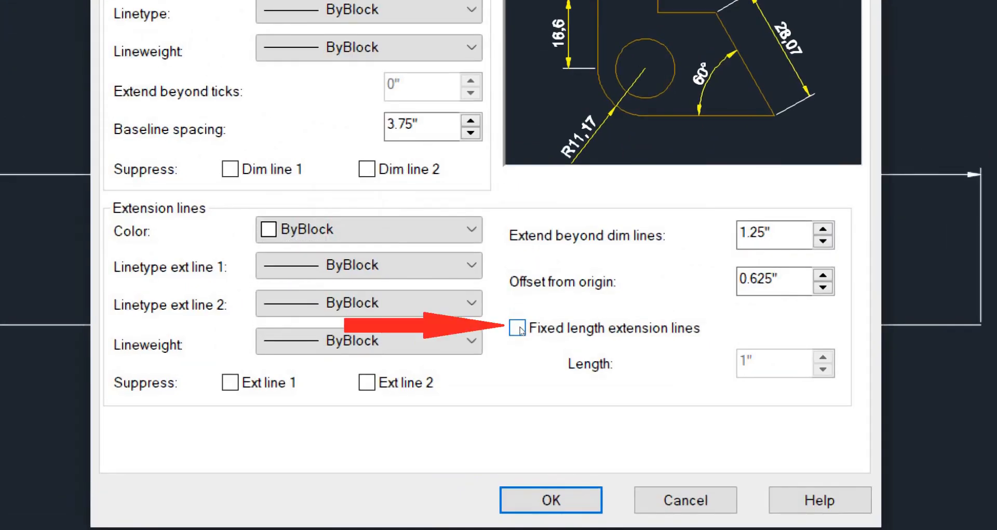
# - Enable fixed length extension lines for the new style
pyautogui.click(520, 329)
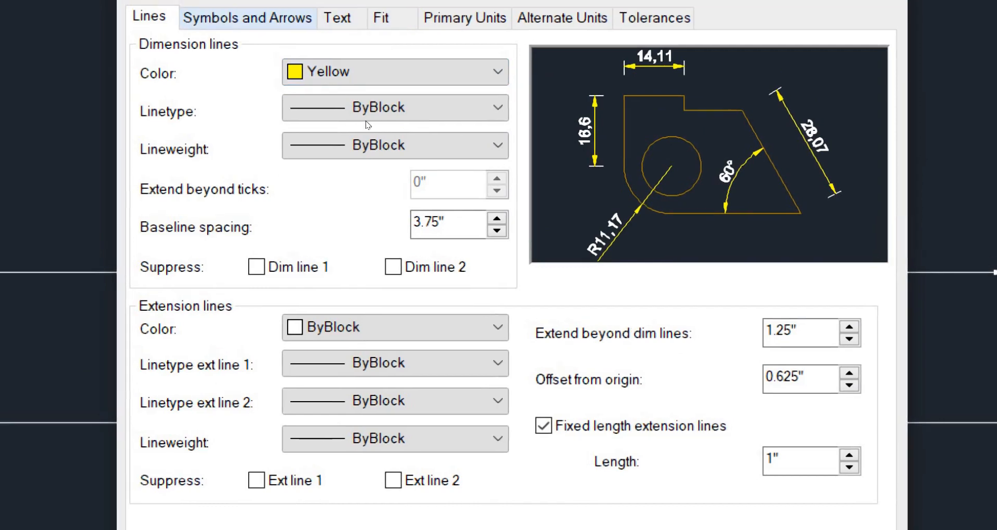
# - Set the first arrowhead of the dimension style to Dot
pyautogui.click(249, 18)
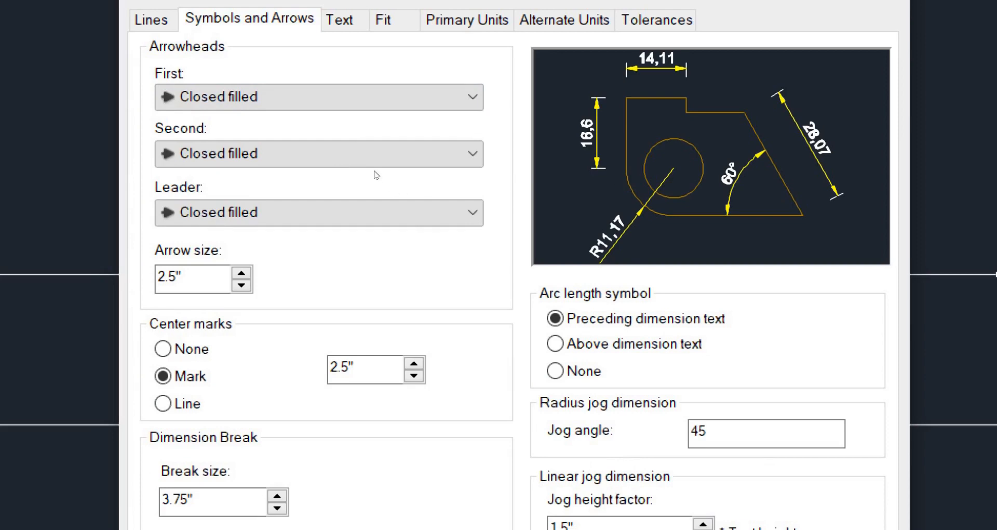
pyautogui.hotkey('alt', 'Down')
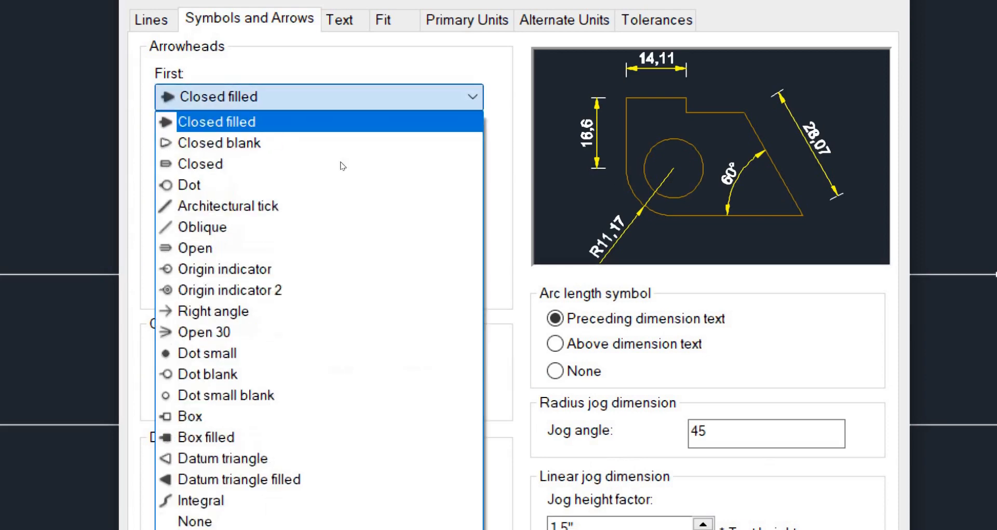
pyautogui.press('Down')
pyautogui.press('Down')
pyautogui.press('Down')
pyautogui.press('Return')
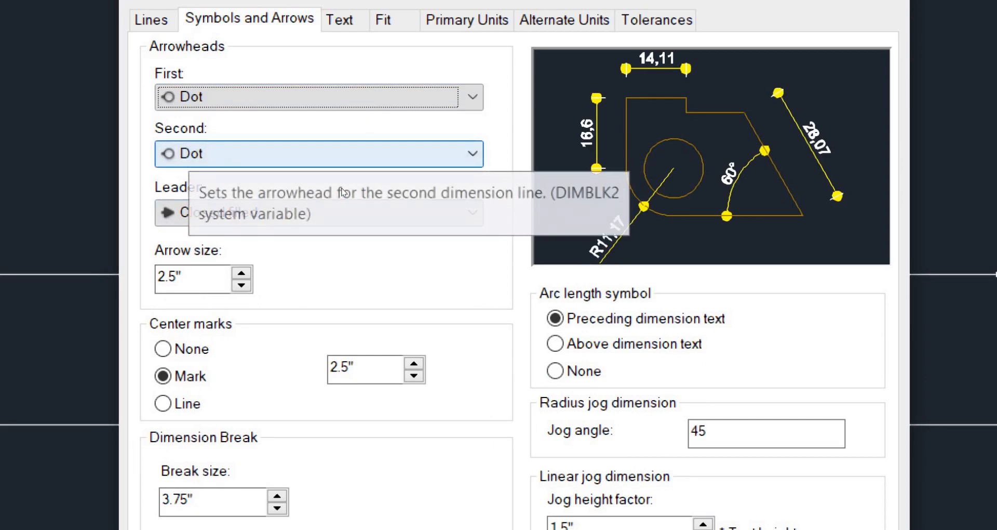
# - Try Closed filled as the second arrowhead of the dimension style and return it to Dot
pyautogui.click(342, 189)
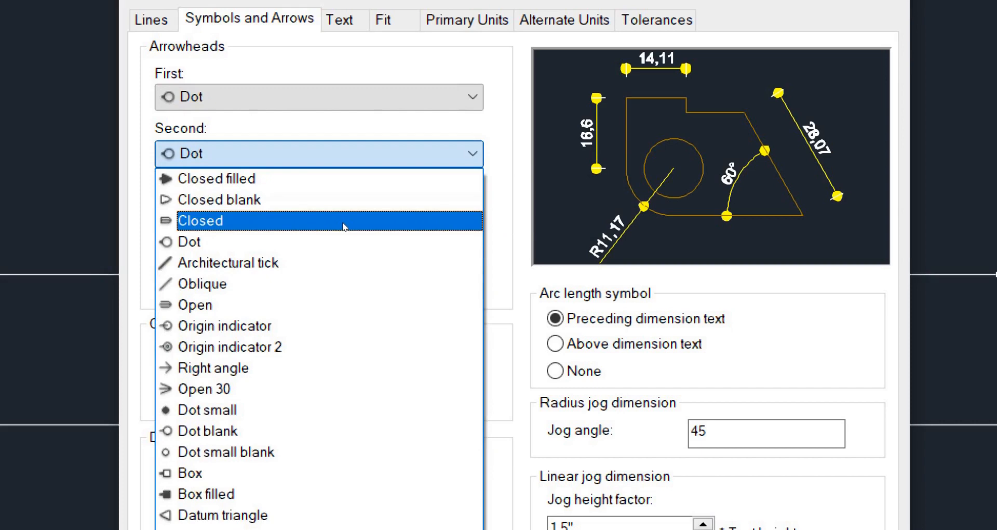
pyautogui.press('Up')
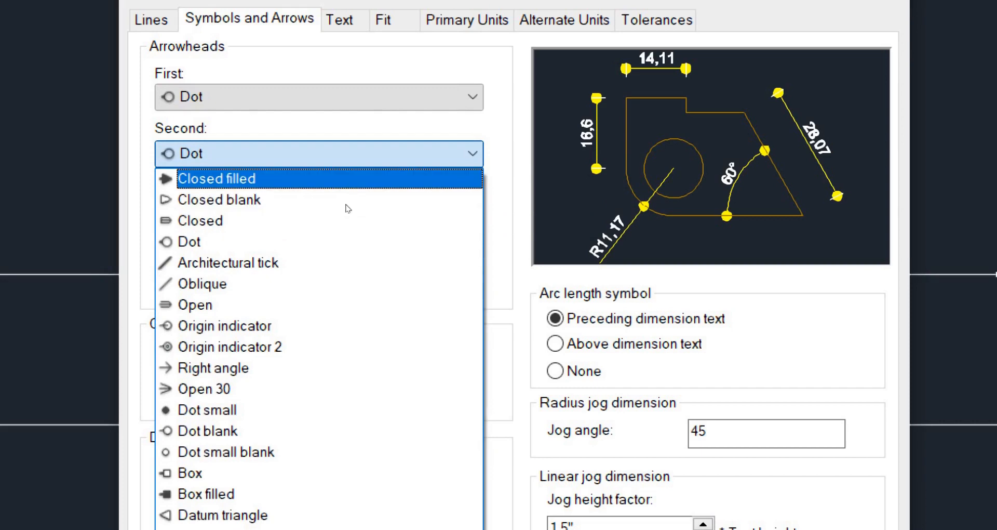
pyautogui.press('Return')
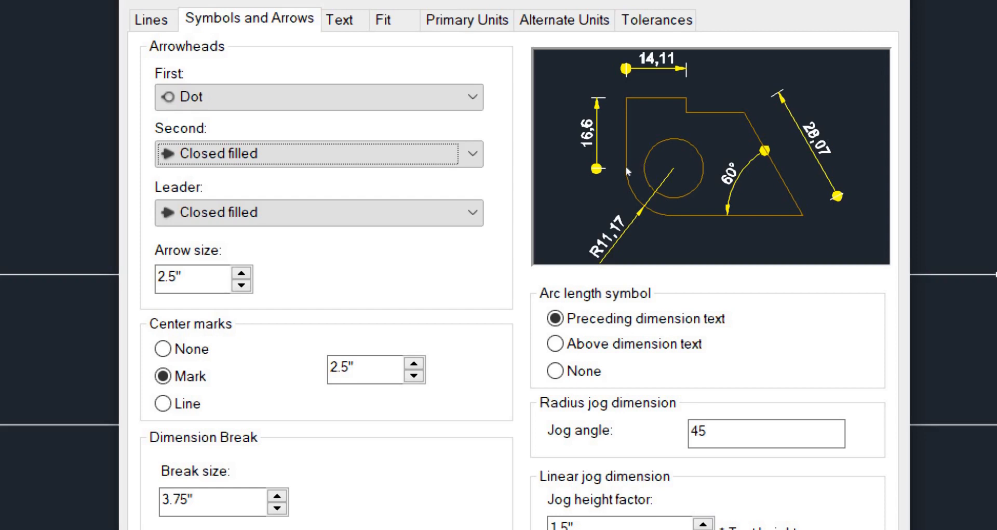
pyautogui.hotkey('alt', 'Down')
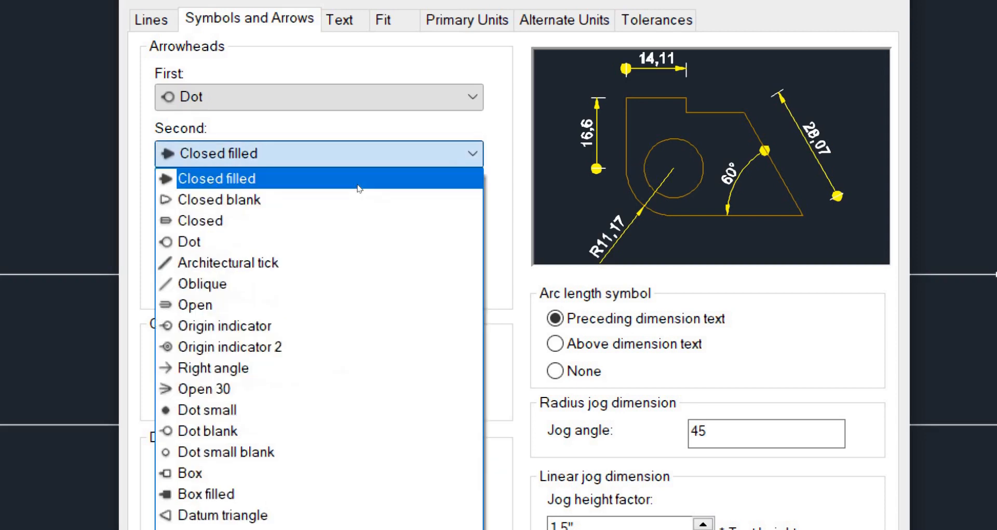
pyautogui.click(343, 234)
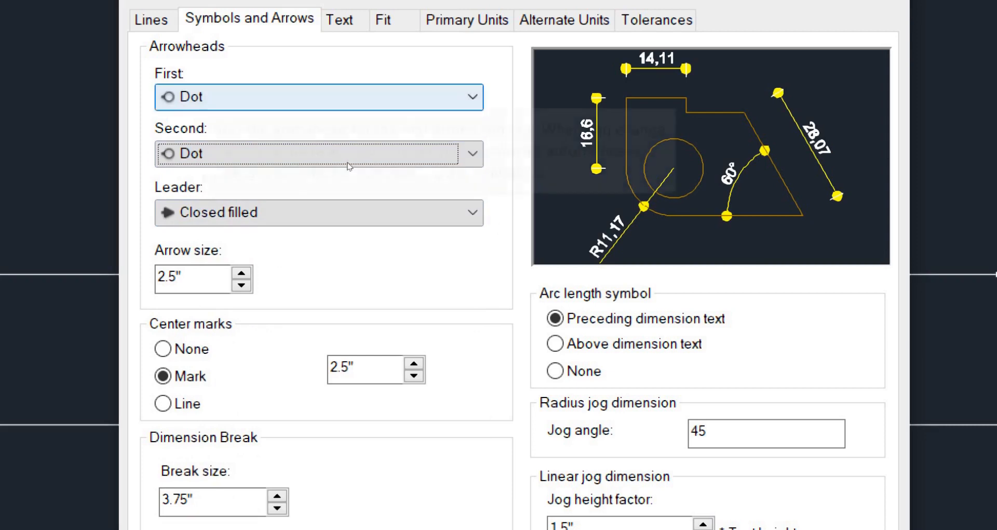
# - Set both the first and second arrowheads of the dimension style to Closed filled
pyautogui.click(347, 97)
pyautogui.press('Up')
pyautogui.press('Up')
pyautogui.press('Up')
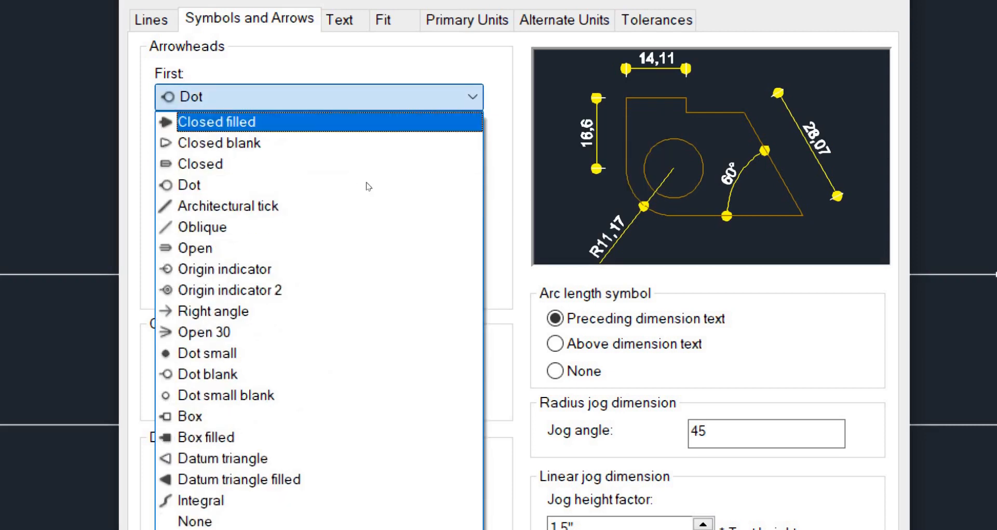
pyautogui.press('Return')
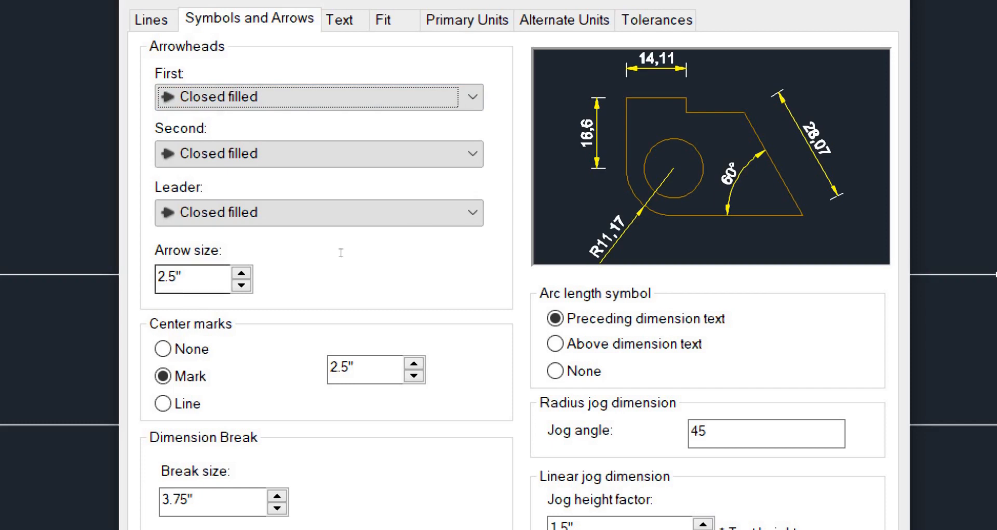
# - Set the arrow size of the dimension style to 5"
pyautogui.press('Tab')
pyautogui.press('Tab')
pyautogui.press('Tab')
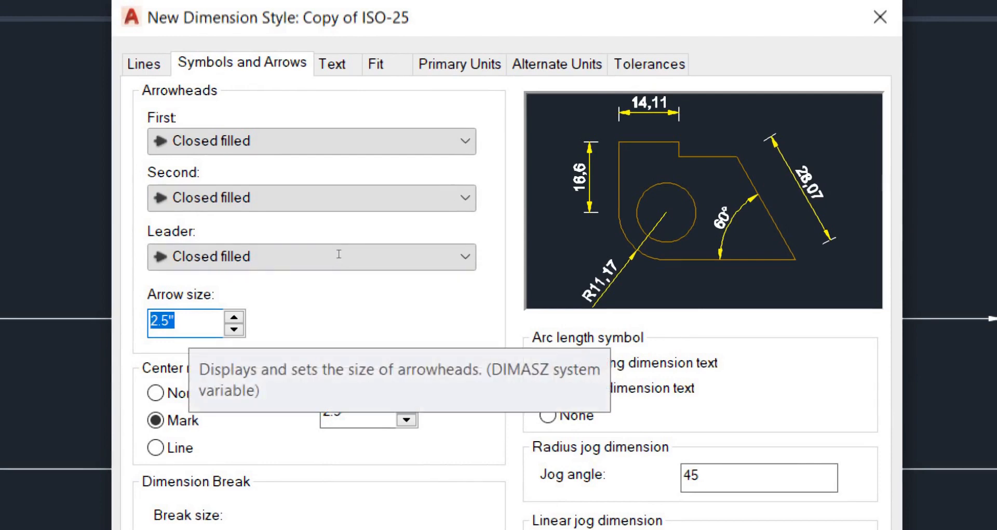
pyautogui.write('5')
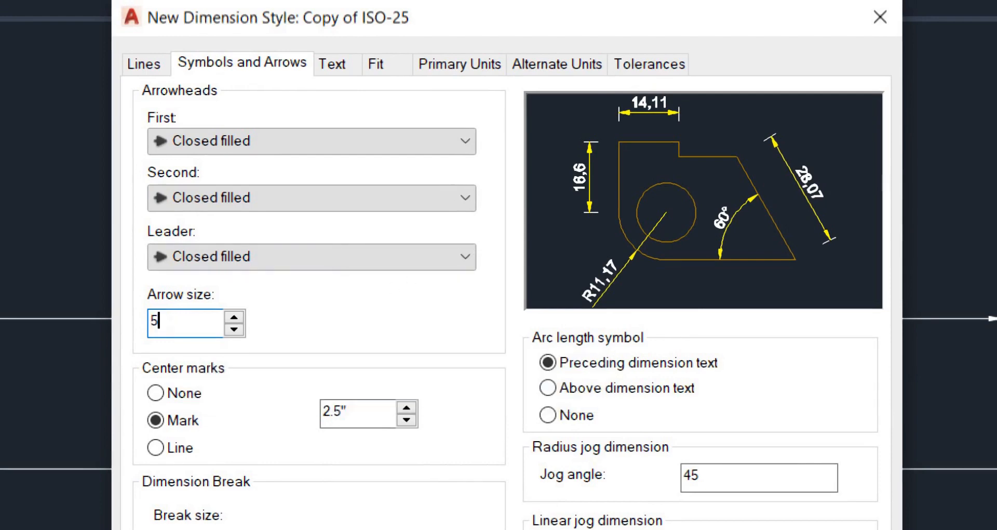
pyautogui.write('"')
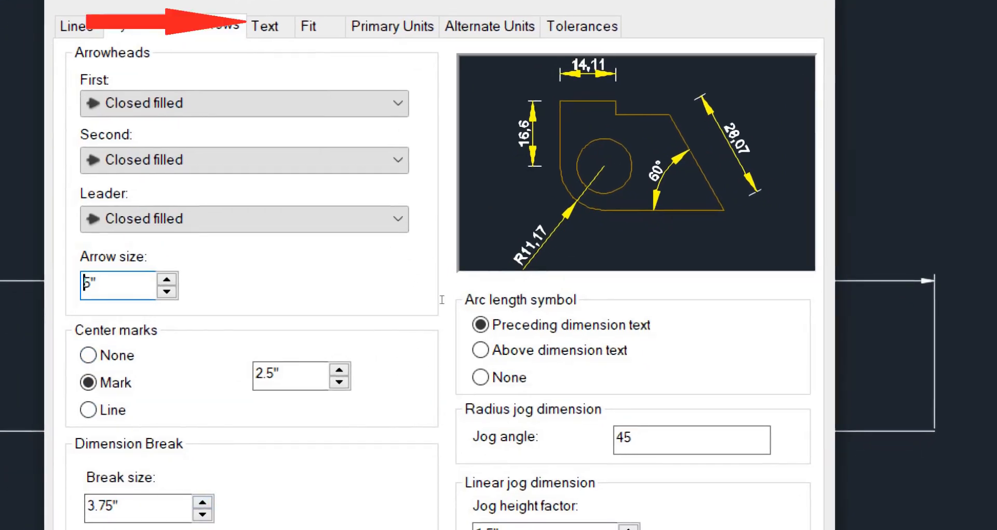
# - Set the dimension text color to Red and its fill color to Yellow, keeping the Standard text style
pyautogui.click(269, 27)
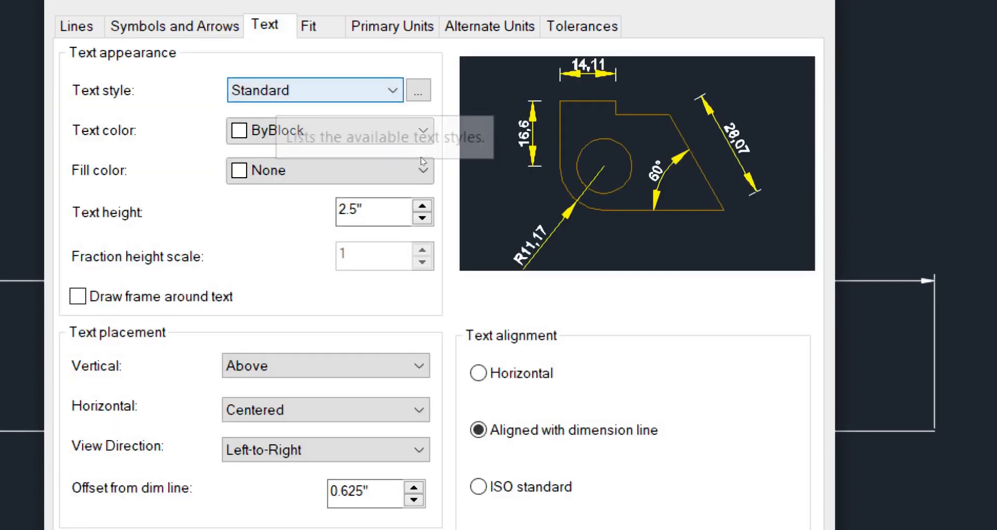
pyautogui.click(291, 91)
pyautogui.click(290, 90)
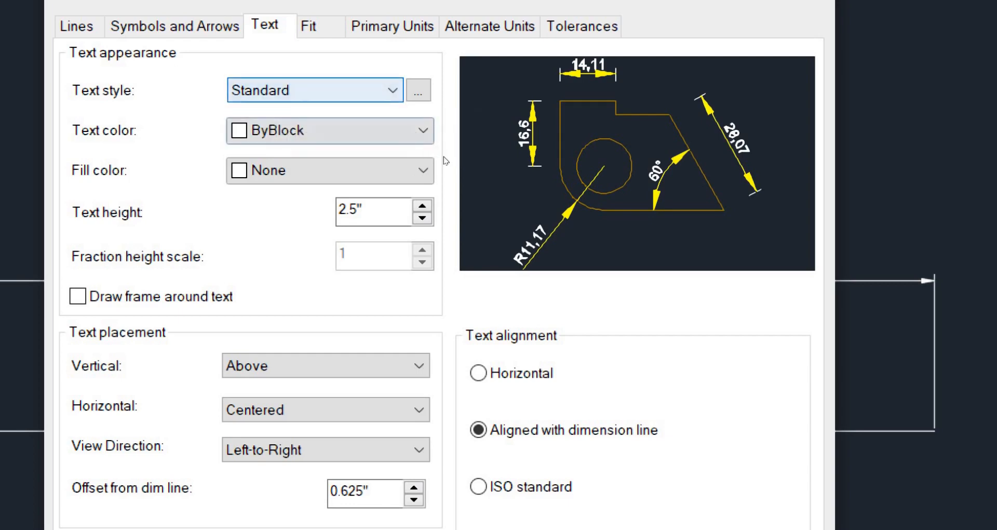
pyautogui.click(423, 131)
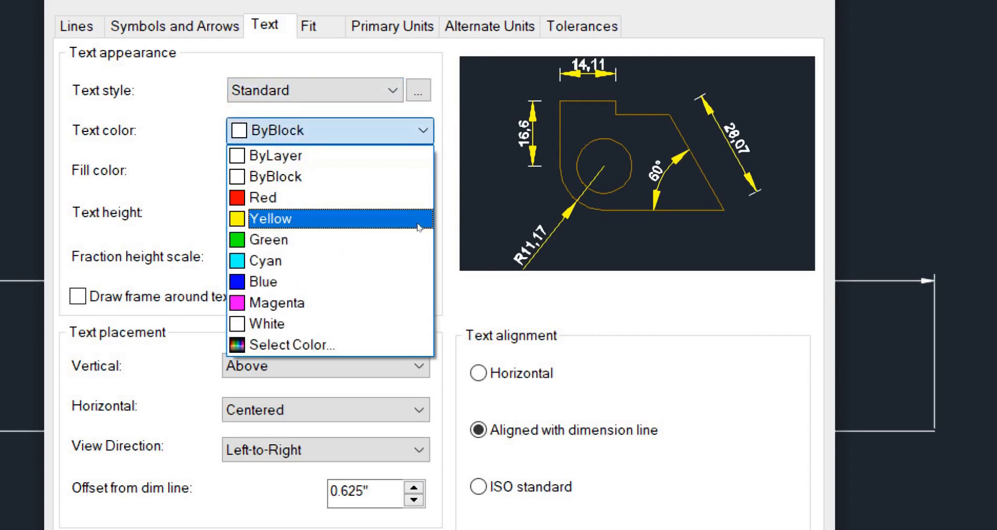
pyautogui.click(415, 199)
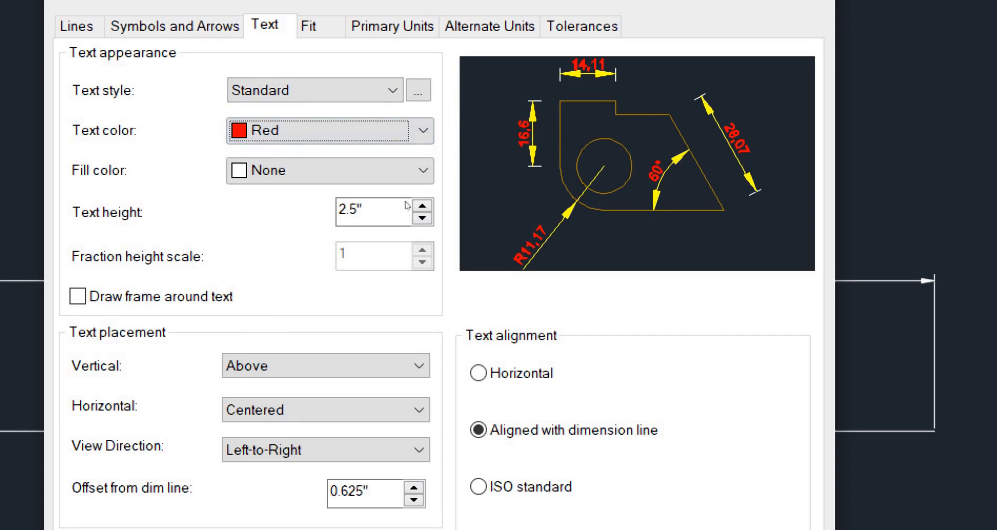
pyautogui.click(424, 170)
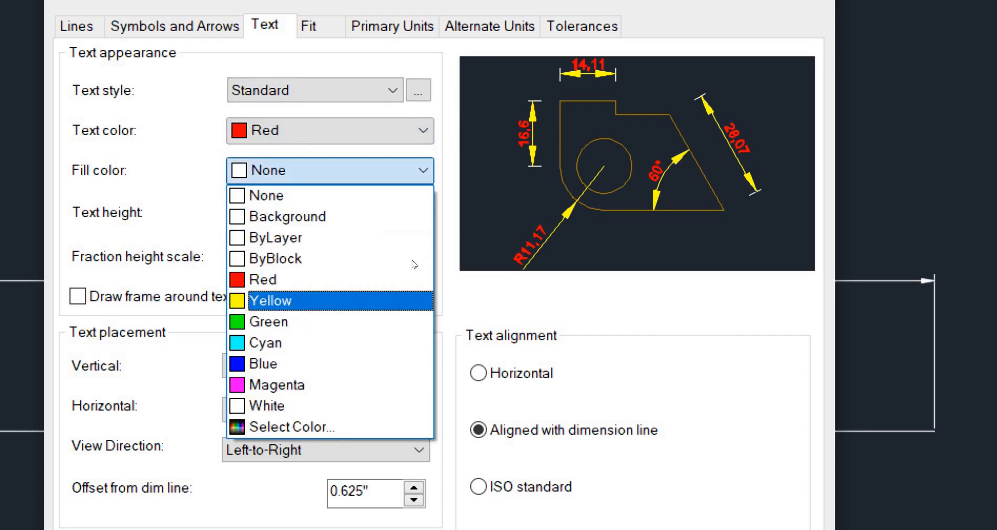
pyautogui.press('Return')
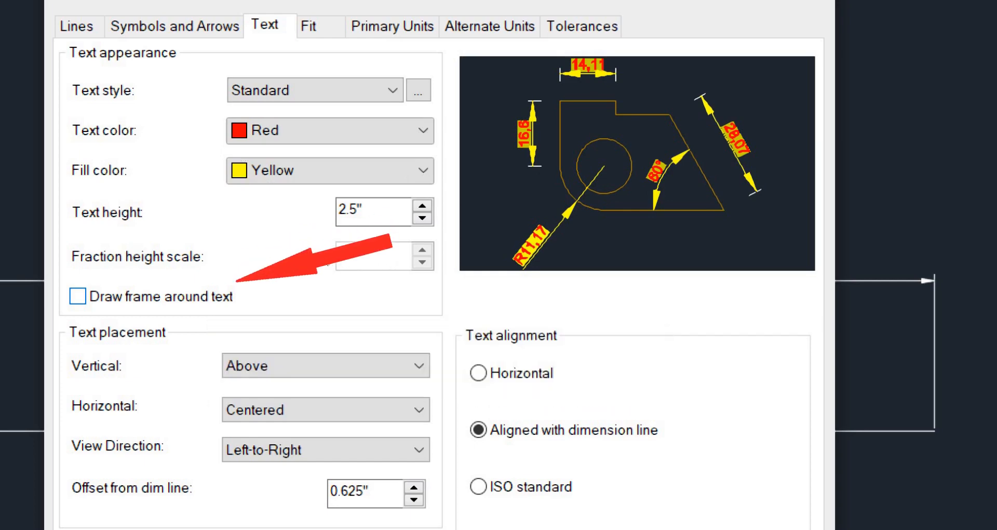
# - Draw a frame around the dimension text and set the text height to 5"
pyautogui.click(78, 296)
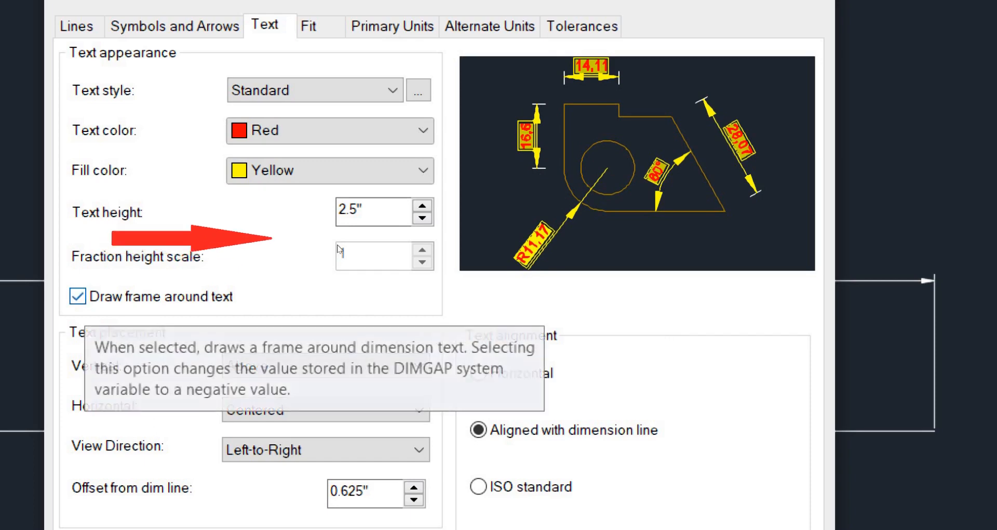
pyautogui.doubleClick(363, 209)
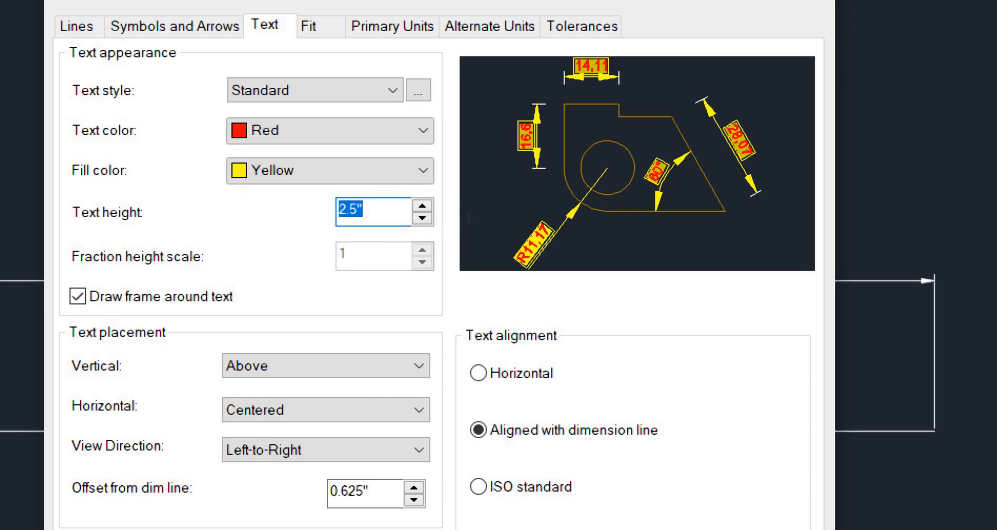
pyautogui.write('5"')
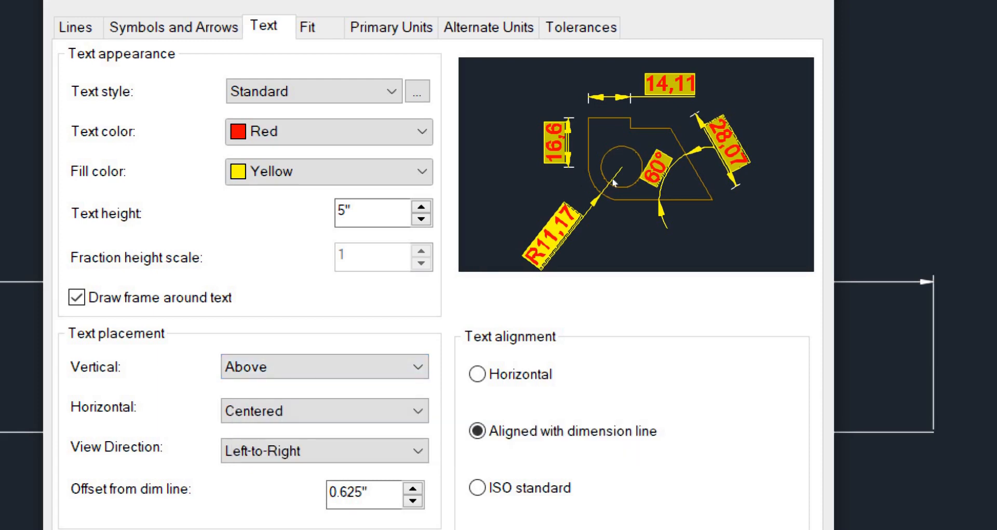
# - Try Centered, Outside and Below vertical text placement and Horizontal alignment, restoring Above and Aligned with dimension line
pyautogui.click(413, 367)
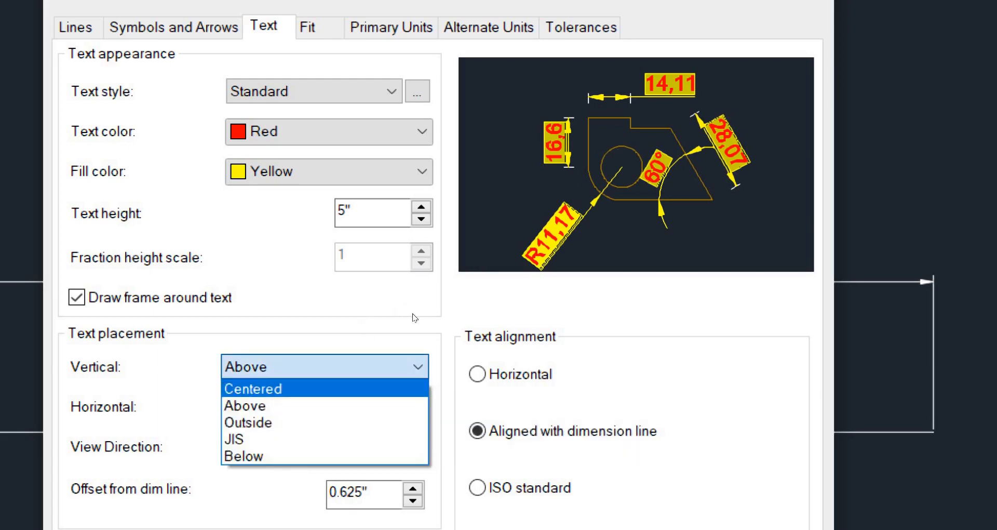
pyautogui.click(414, 389)
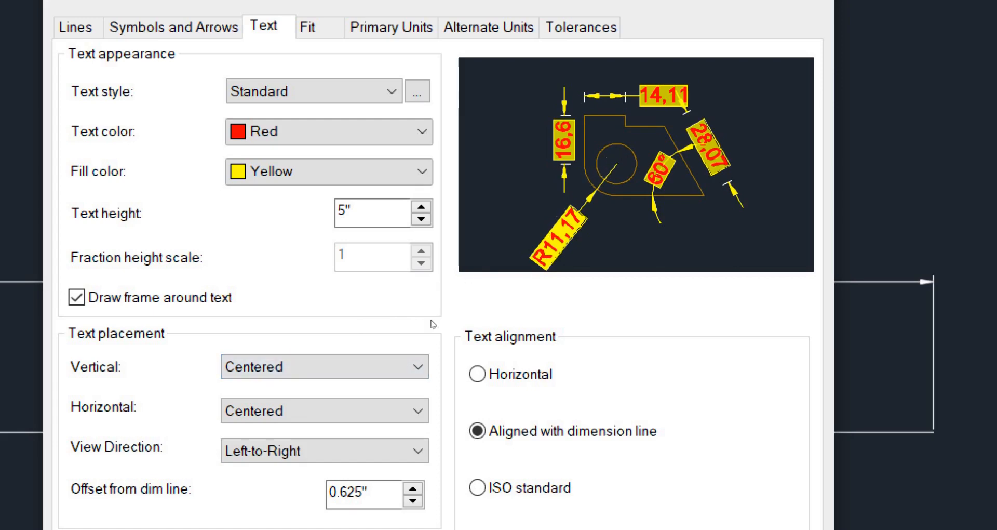
pyautogui.click(413, 367)
pyautogui.click(408, 422)
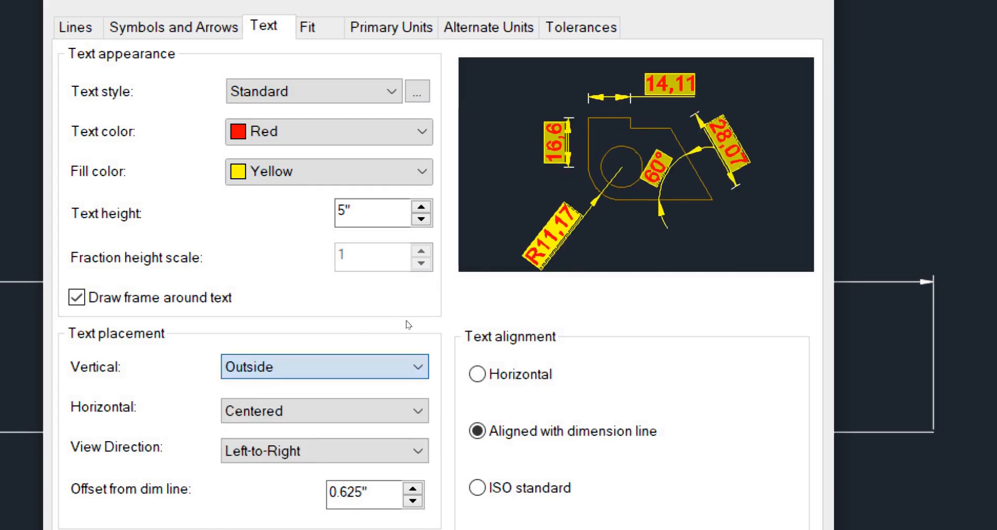
pyautogui.click(416, 366)
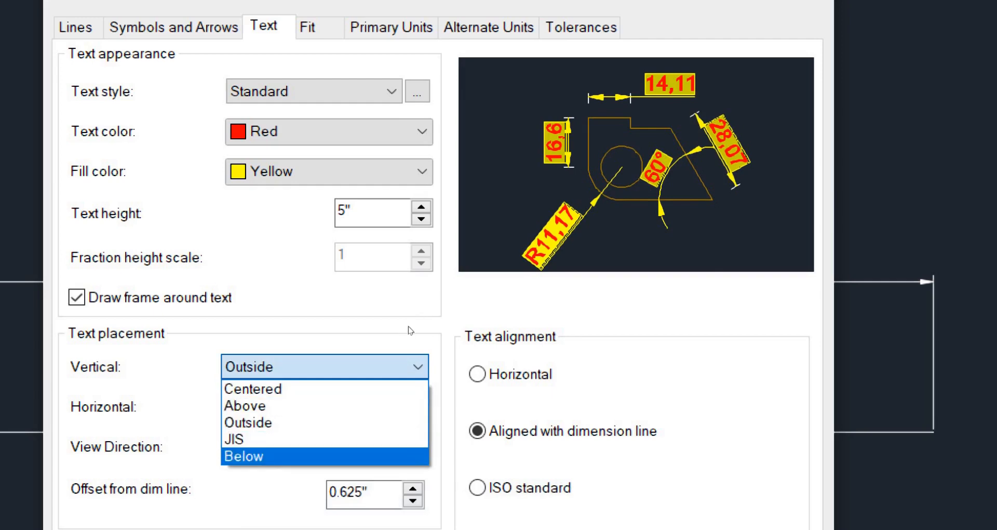
pyautogui.click(408, 456)
pyautogui.click(408, 367)
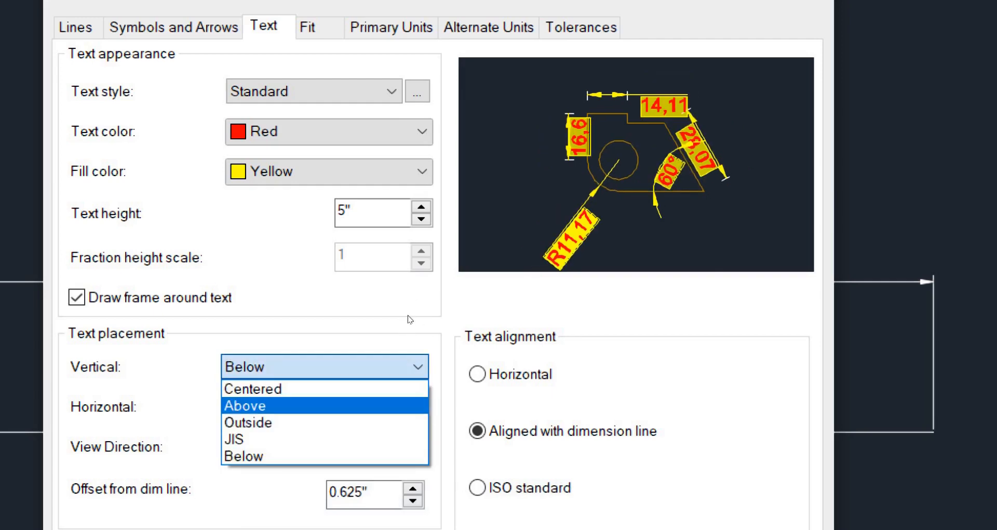
pyautogui.click(407, 406)
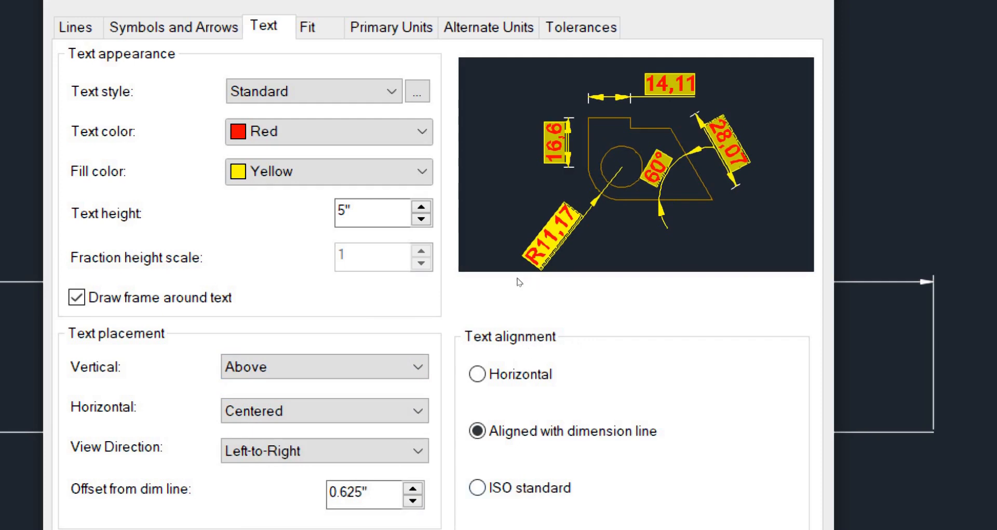
pyautogui.click(478, 373)
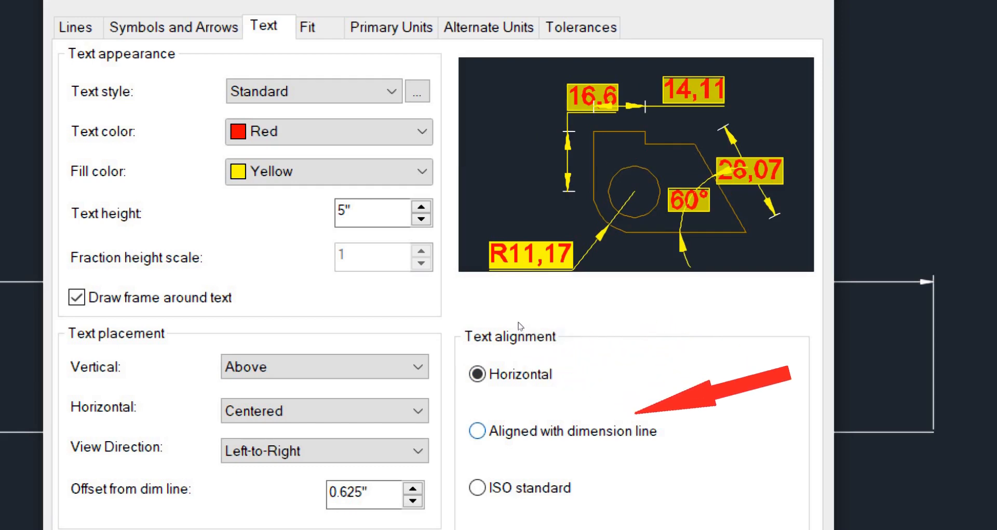
pyautogui.click(477, 430)
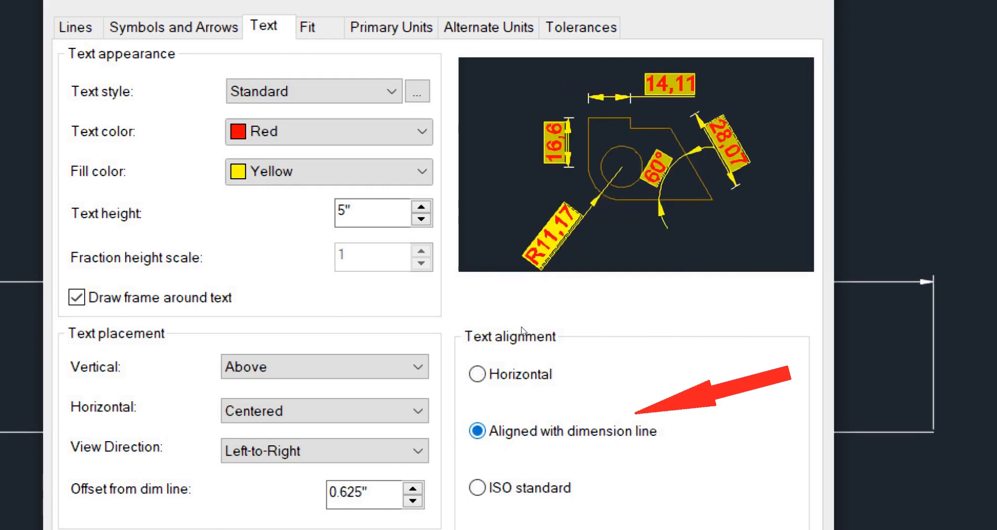
# - Leave the fit options as they are and set the linear dimension unit format to Engineering
pyautogui.click(318, 27)
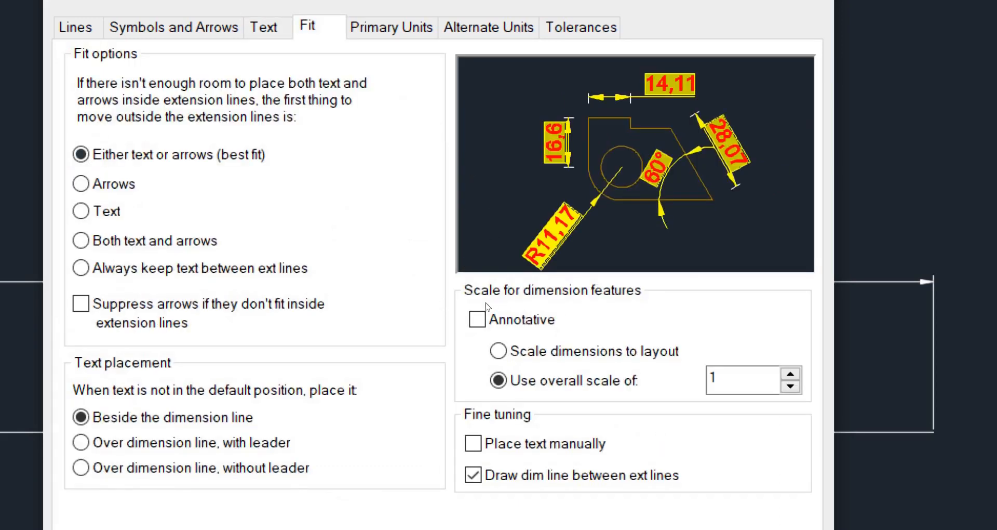
pyautogui.click(392, 27)
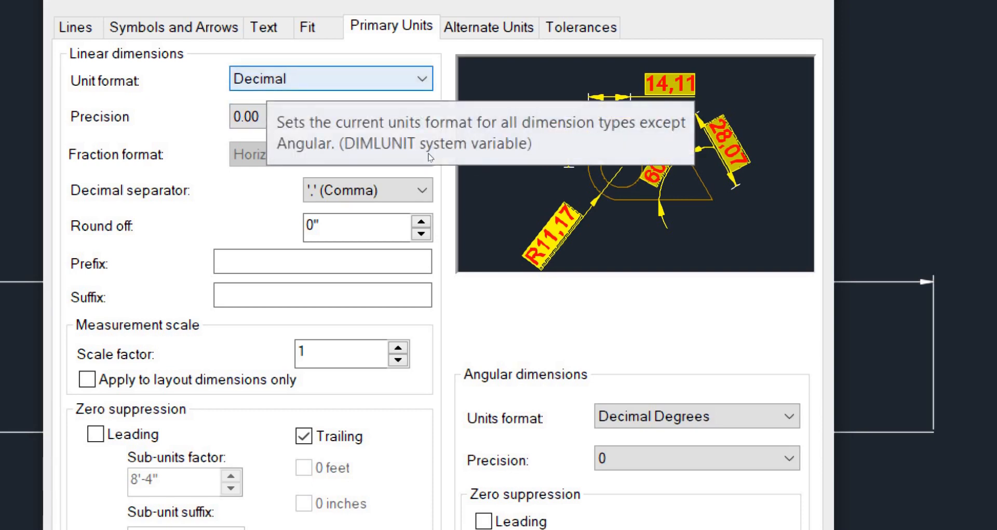
pyautogui.hotkey('alt', 'Down')
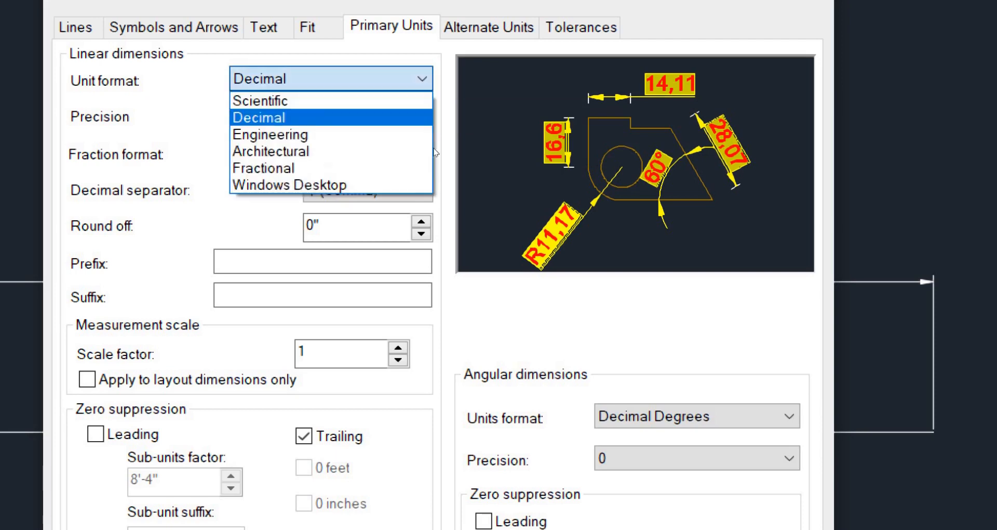
pyautogui.press('Down')
pyautogui.press('Return')
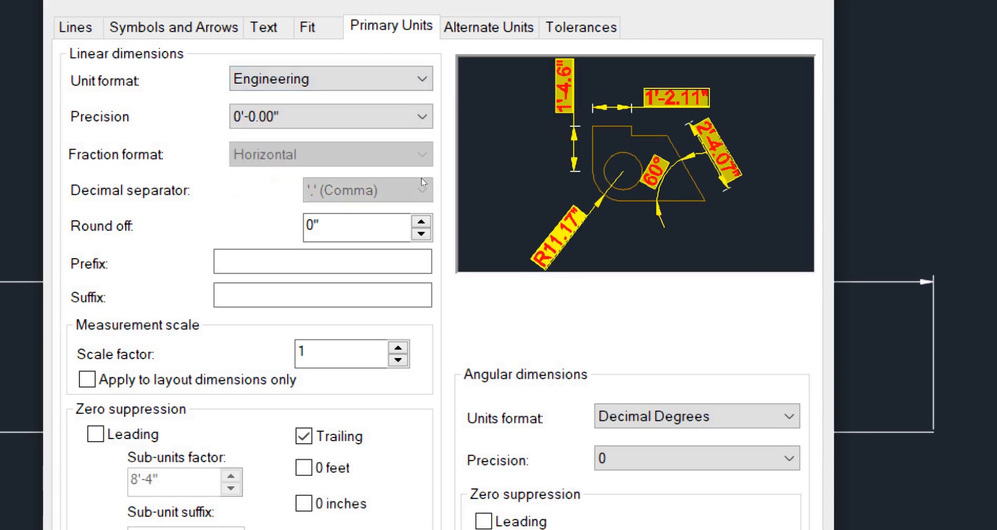
# - Try 0'-0.000" as the linear dimension precision and return it to 0'-0.00"
pyautogui.press('Tab')
pyautogui.hotkey('alt', 'Down')
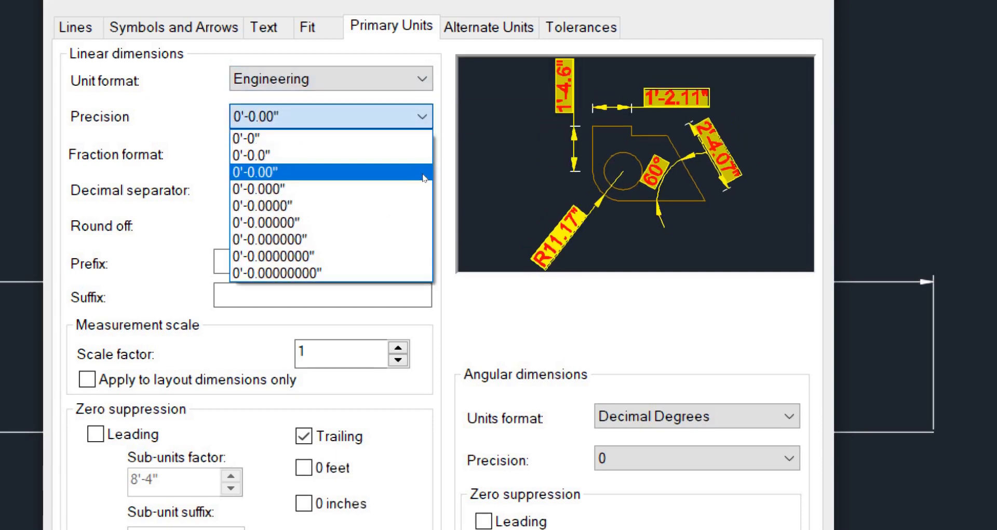
pyautogui.press('Return')
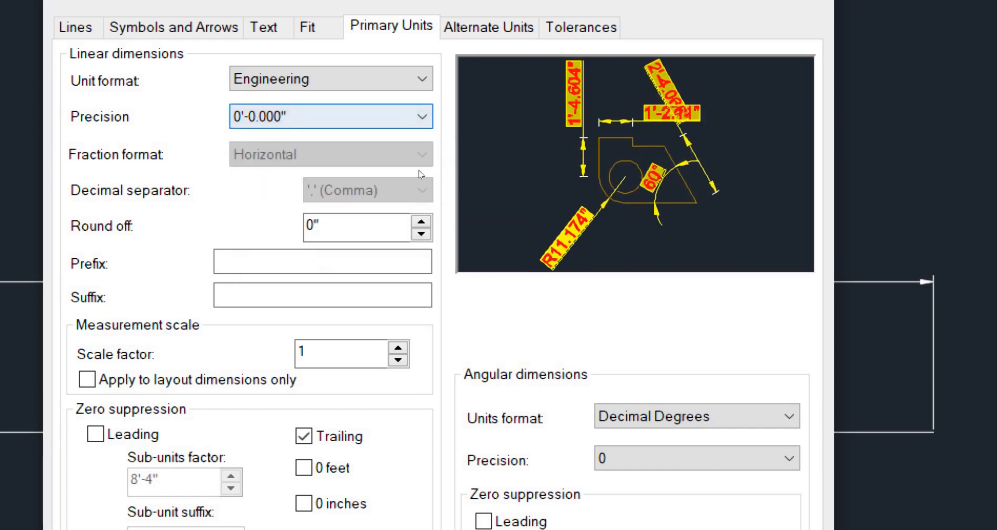
pyautogui.hotkey('alt', 'Down')
pyautogui.press('Up')
pyautogui.press('Return')
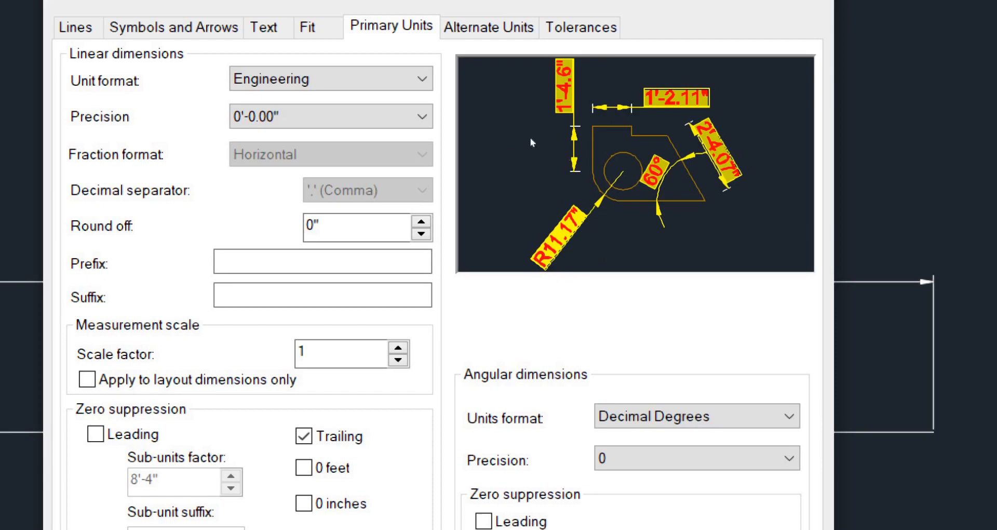
# - Show the alternate units settings of the new dimension style
pyautogui.hotkey('ctrl', 'Tab')
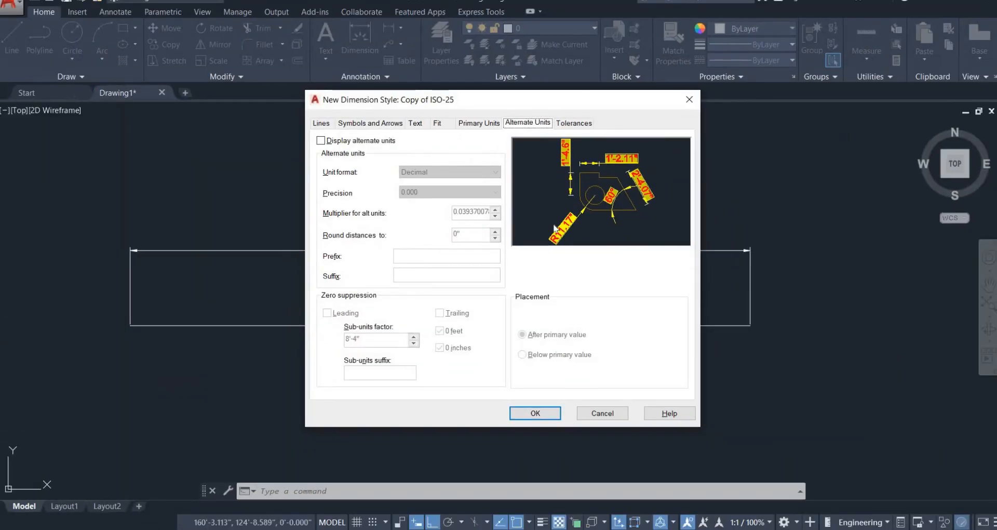
# - Save the new dimension style, set Copy of ISO-25 as the current style and close the style manager
pyautogui.click(538, 413)
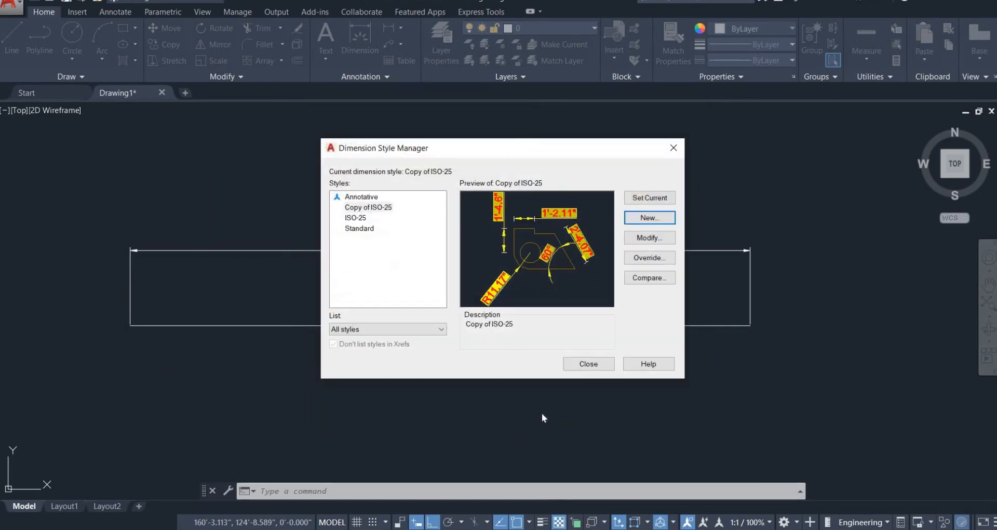
pyautogui.click(650, 201)
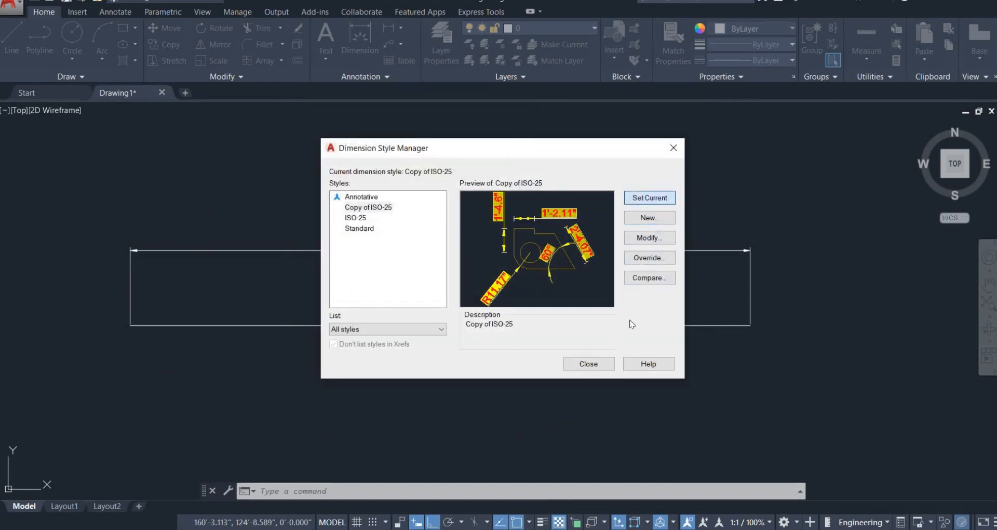
pyautogui.click(601, 360)
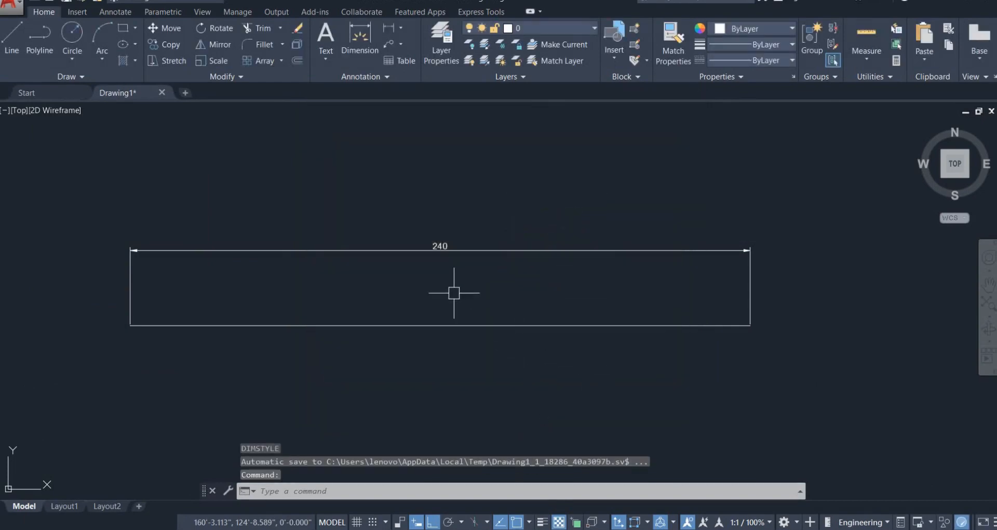
# - Apply the Copy of ISO-25 dimension style to the existing dimension above the line and clear the selection
pyautogui.click(482, 228)
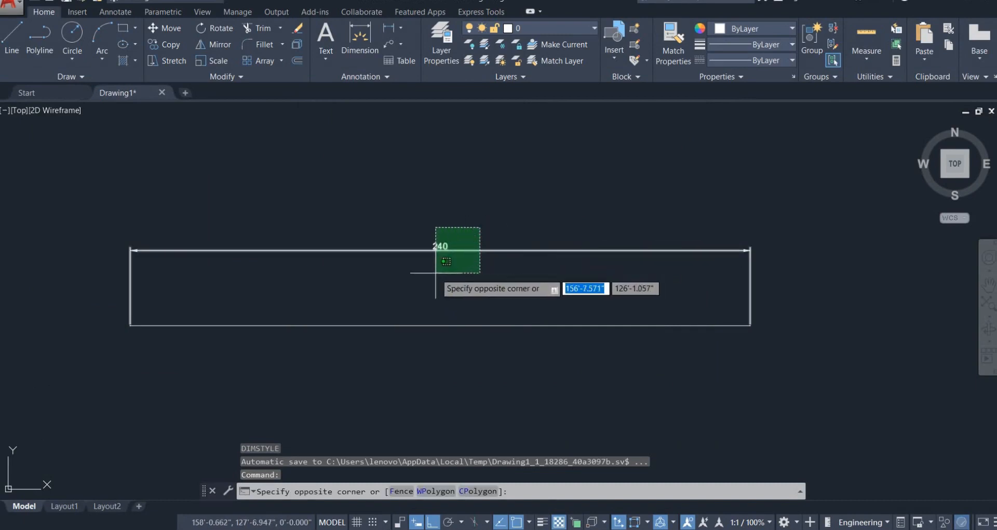
pyautogui.click(438, 280)
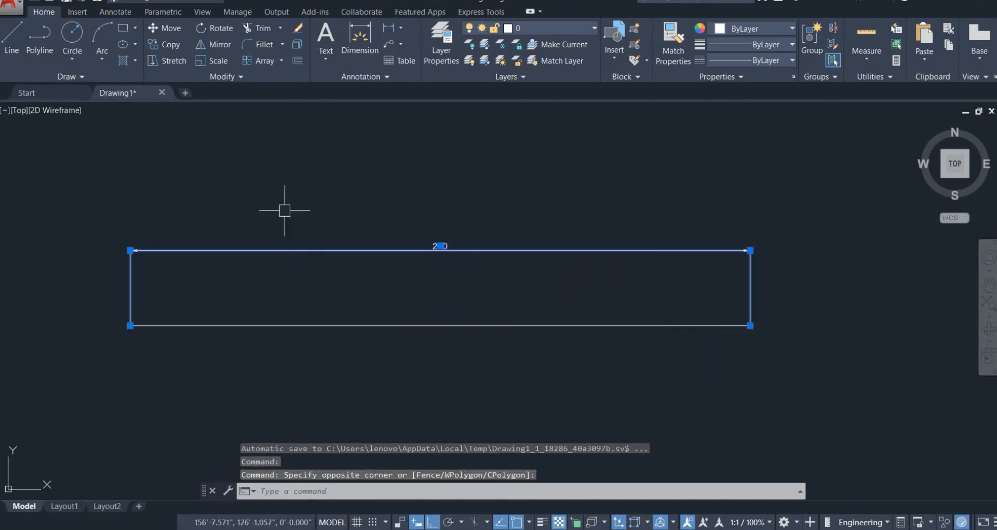
pyautogui.click(363, 80)
pyautogui.click(356, 108)
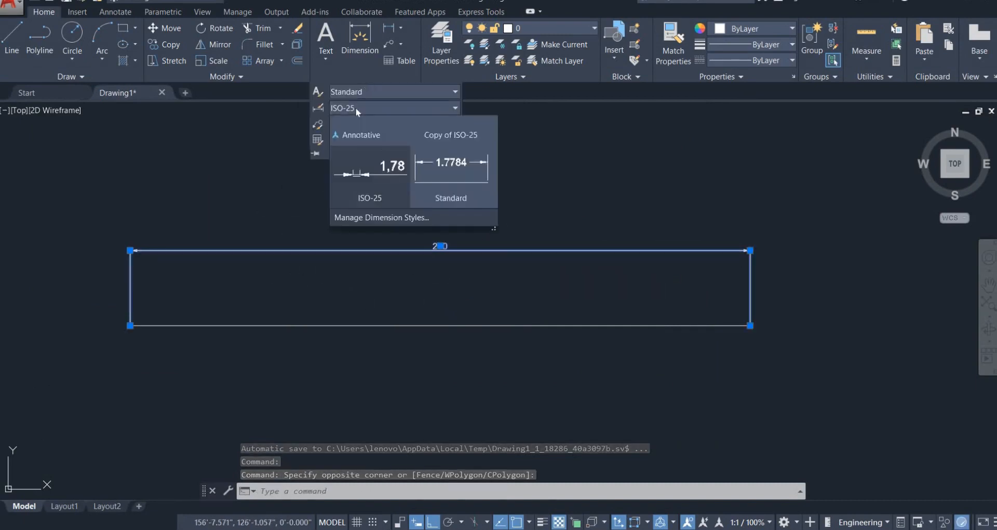
pyautogui.click(448, 151)
pyautogui.click(446, 366)
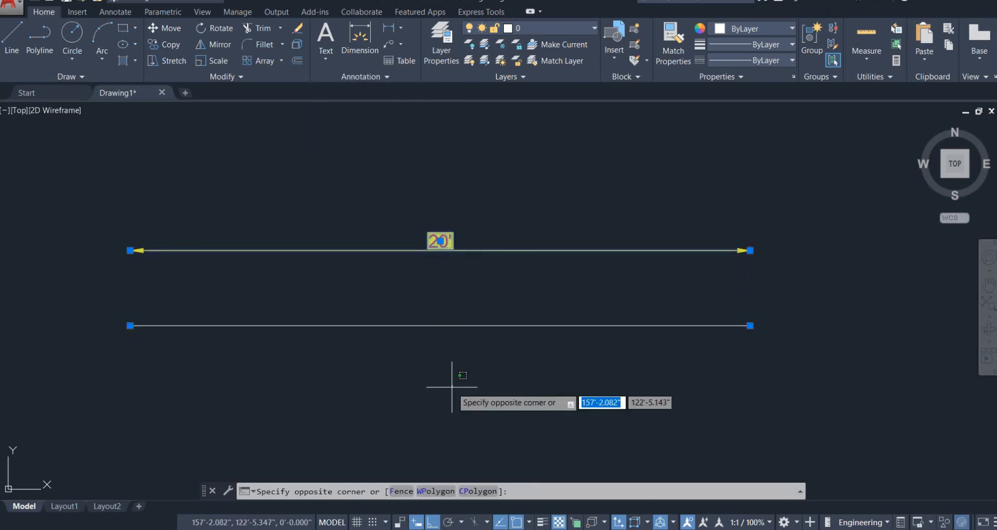
pyautogui.press('Escape')
pyautogui.press('Escape')
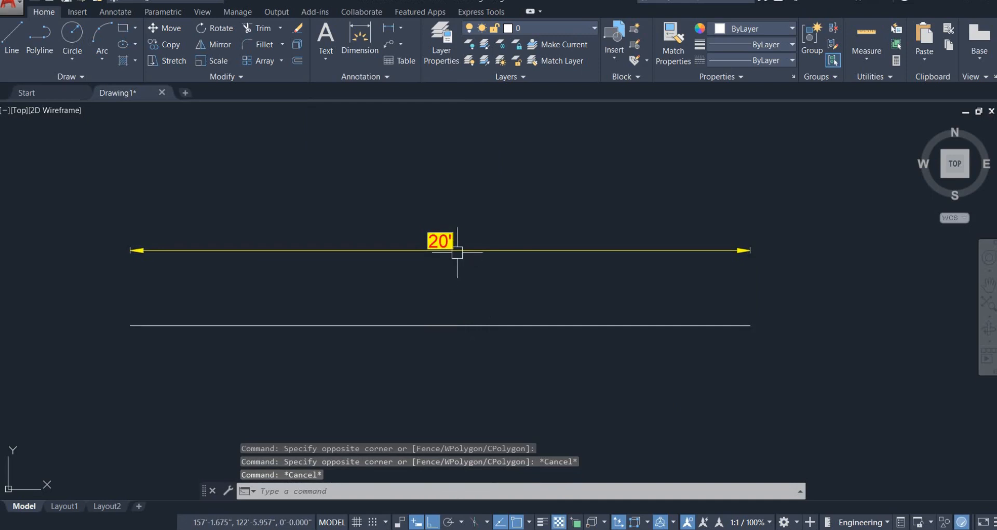